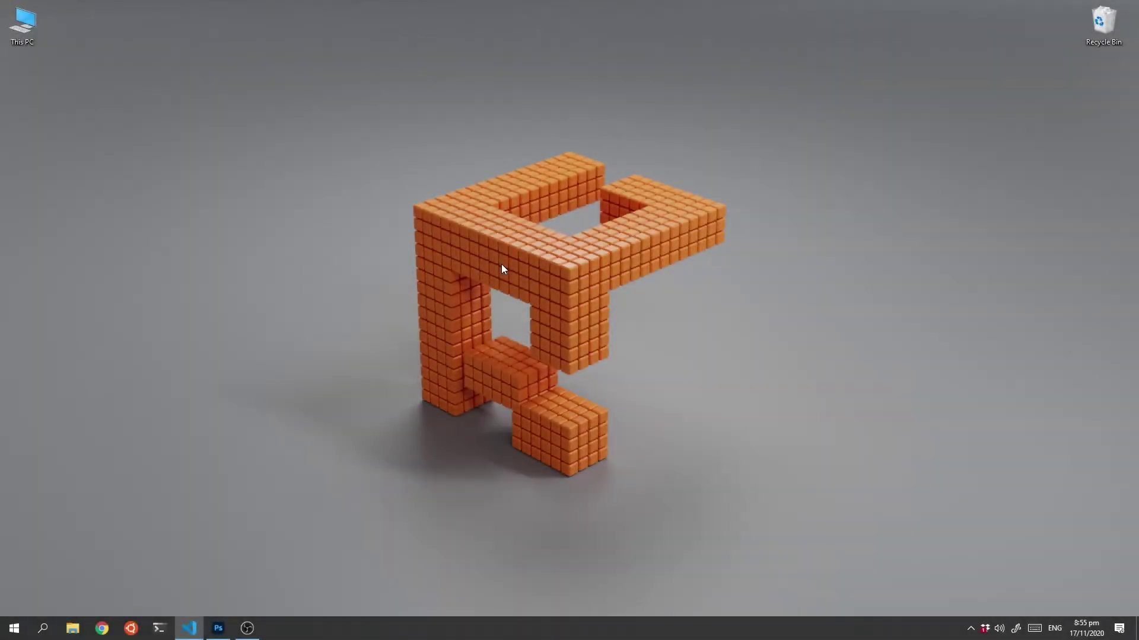
Step: Create a new blank text document named test.txt on the desktop
right_click(415, 145)
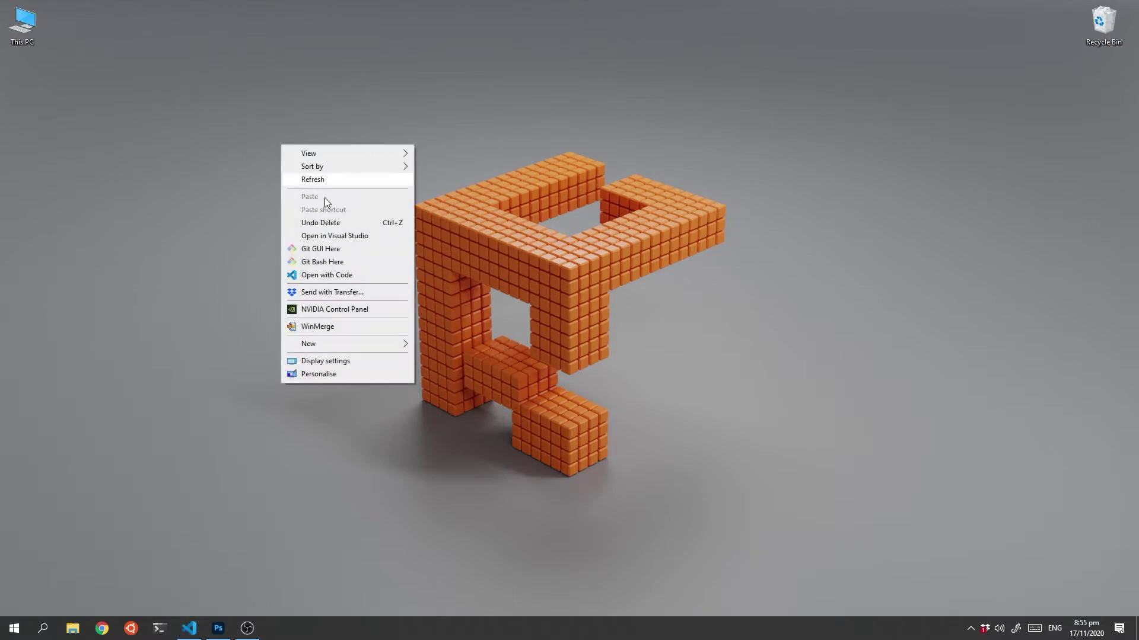
mouse_move(356, 349)
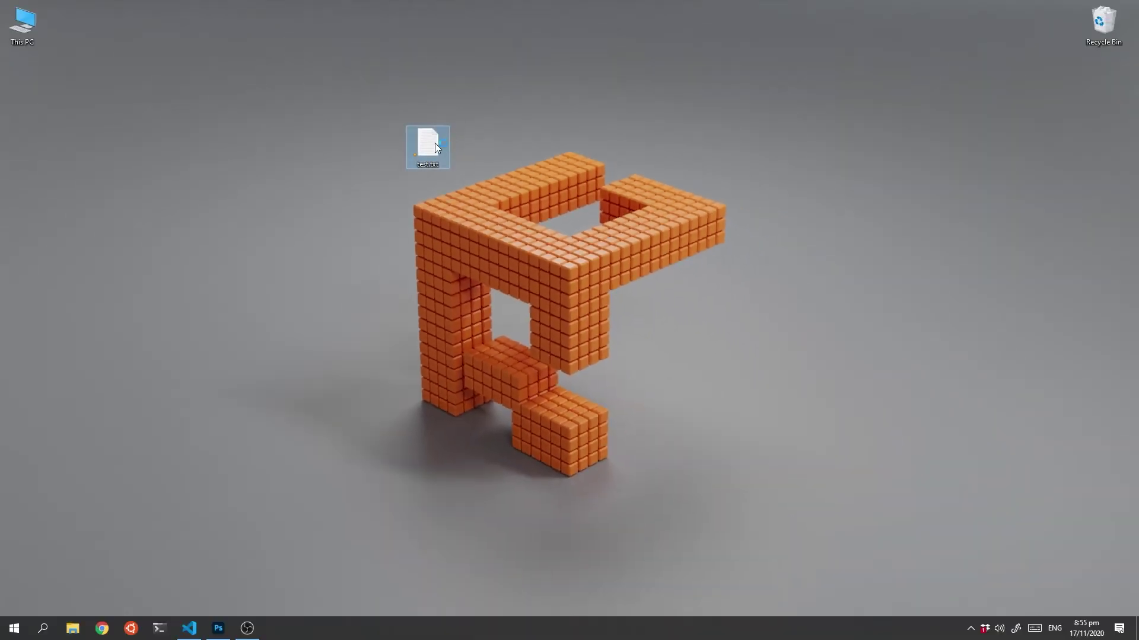
Step: Paste a P1 header, '8 8' size line and an 8x8 grid of 1s and 0s into test.txt and save it
double_click(435, 143)
left_click_drag(681, 66, 627, 69)
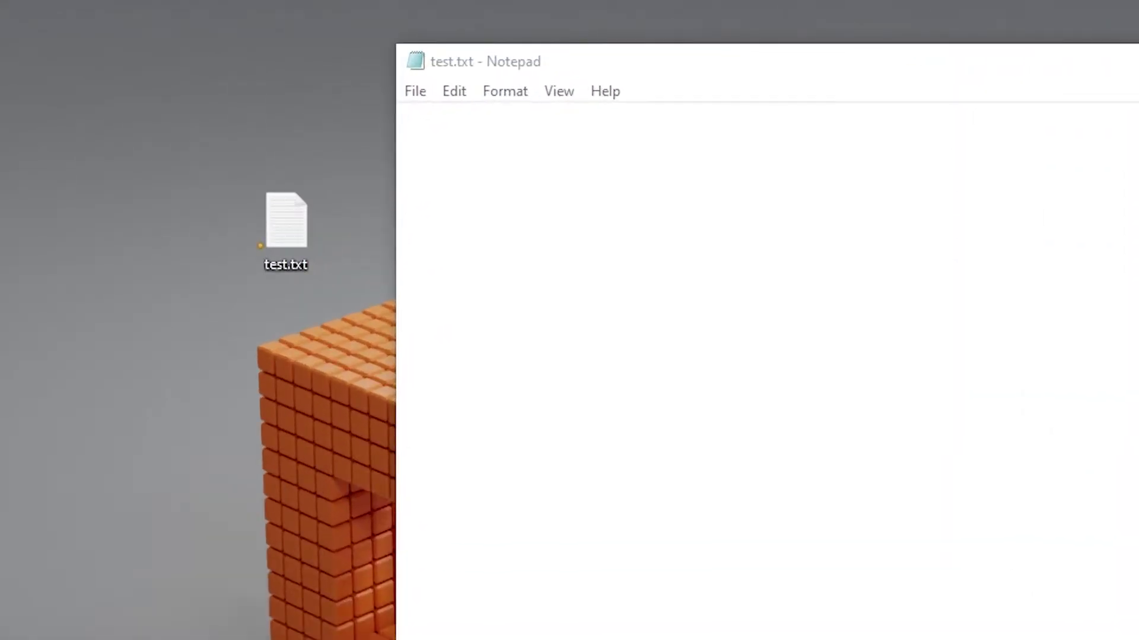
left_click(500, 183)
key("ctrl+v")
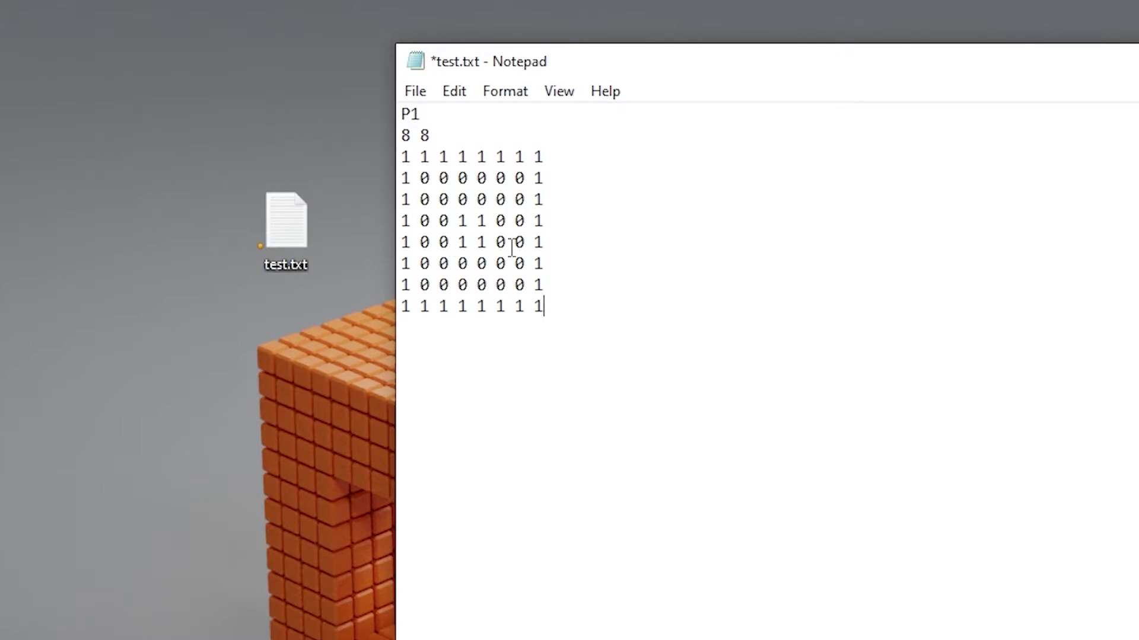
left_click(415, 91)
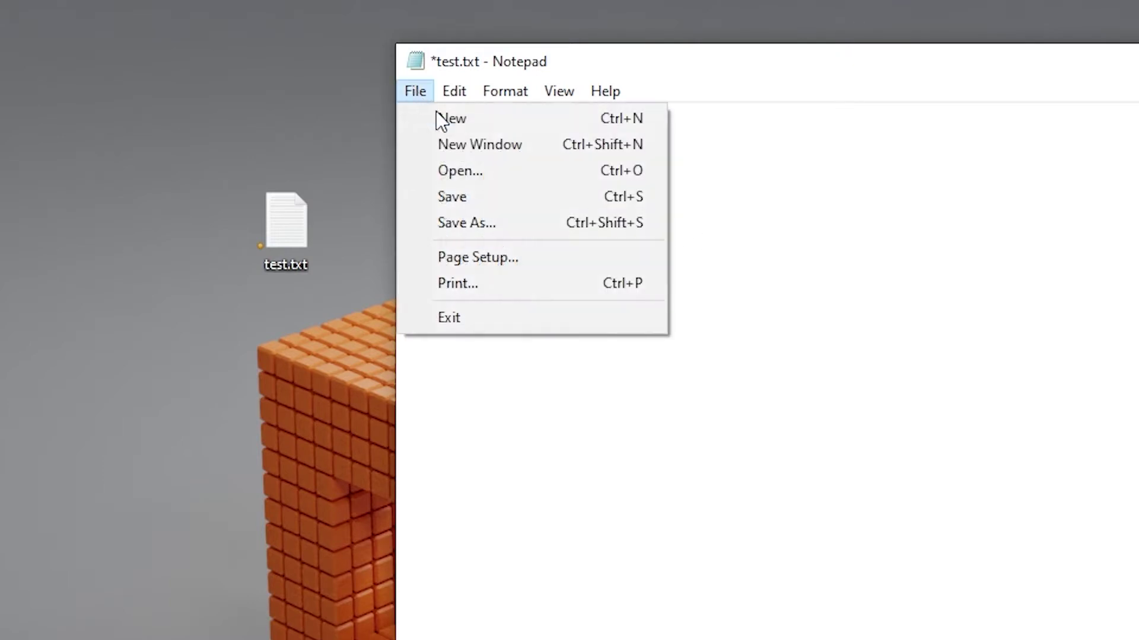
left_click(497, 198)
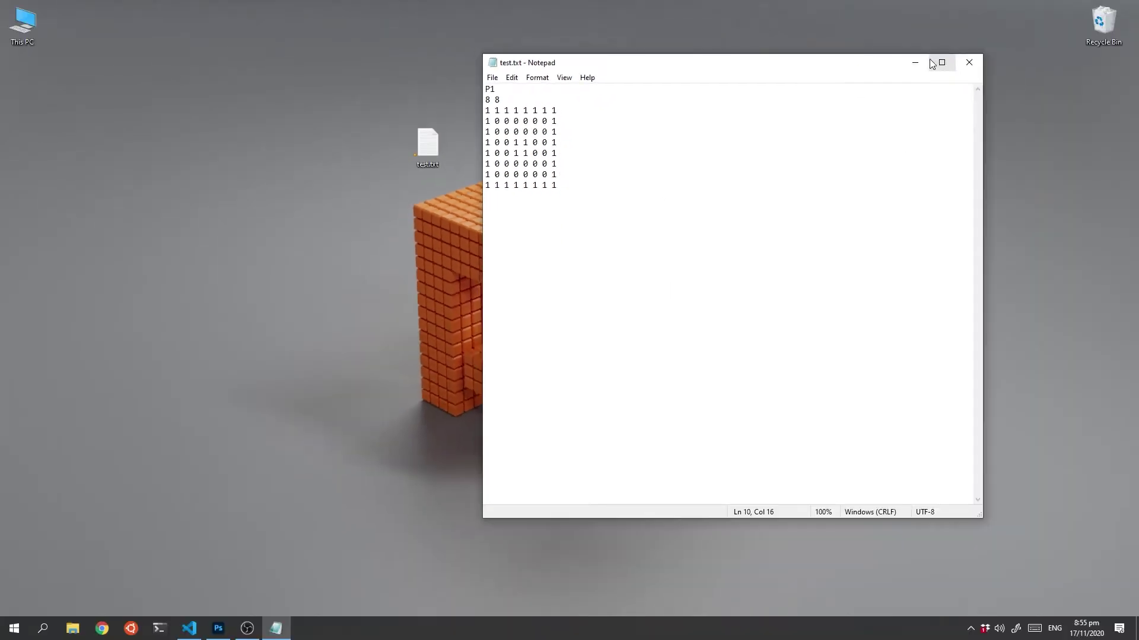
Step: Close Notepad and bring up test.txt's options to rename it test.pbm for Photoshop
left_click(968, 62)
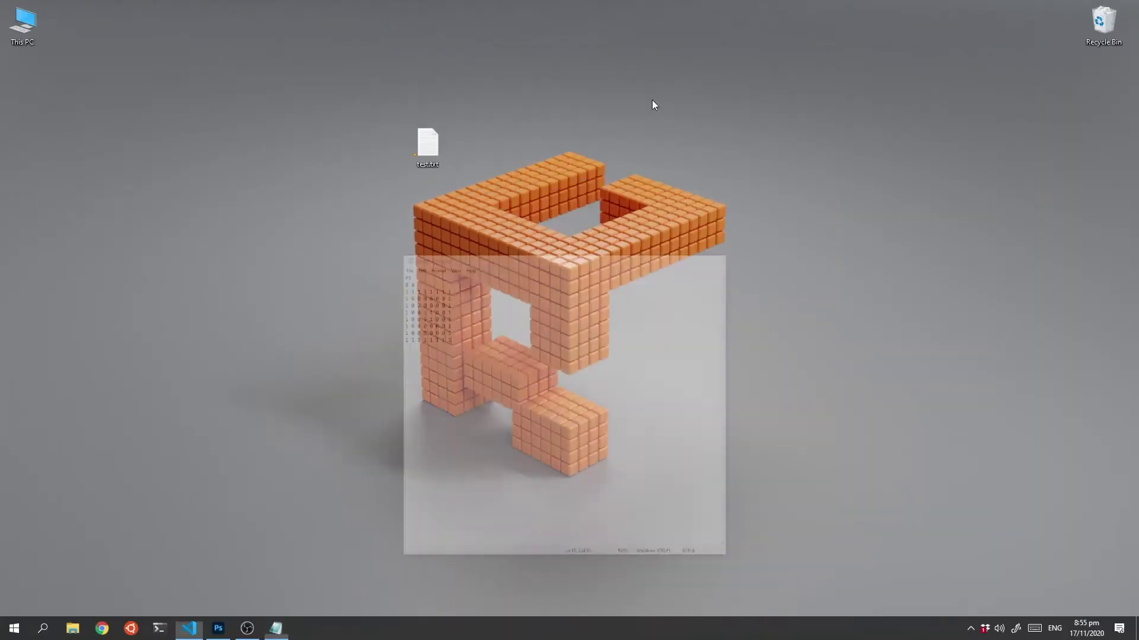
right_click(429, 156)
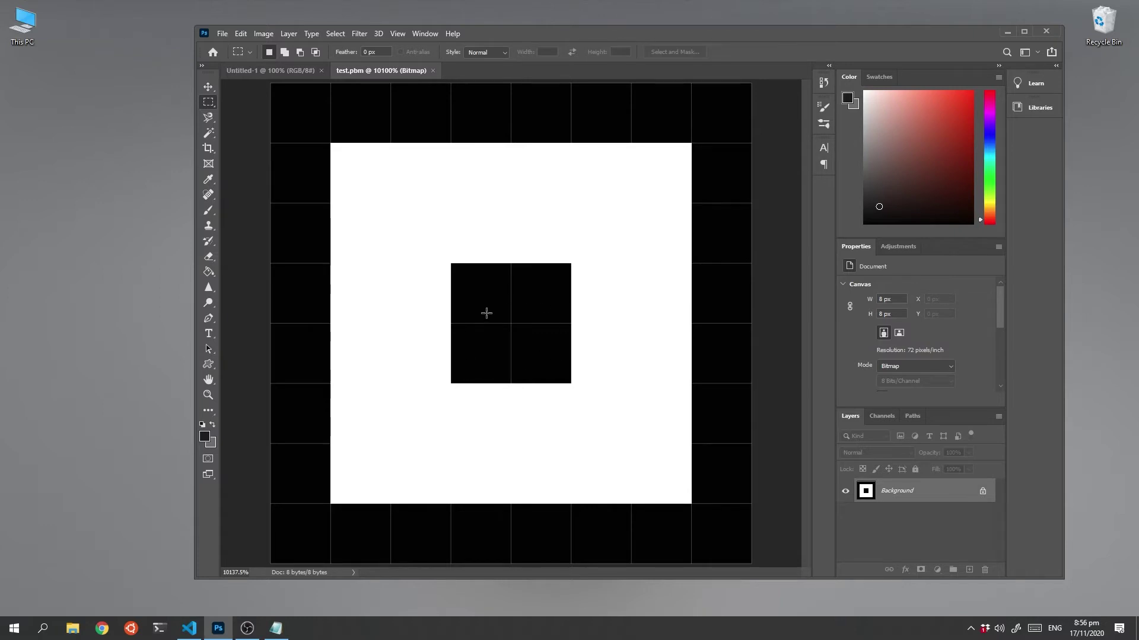
Step: Bring Notepad back over Photoshop and highlight the P1 header and the width 8 on the size line
left_click(1007, 33)
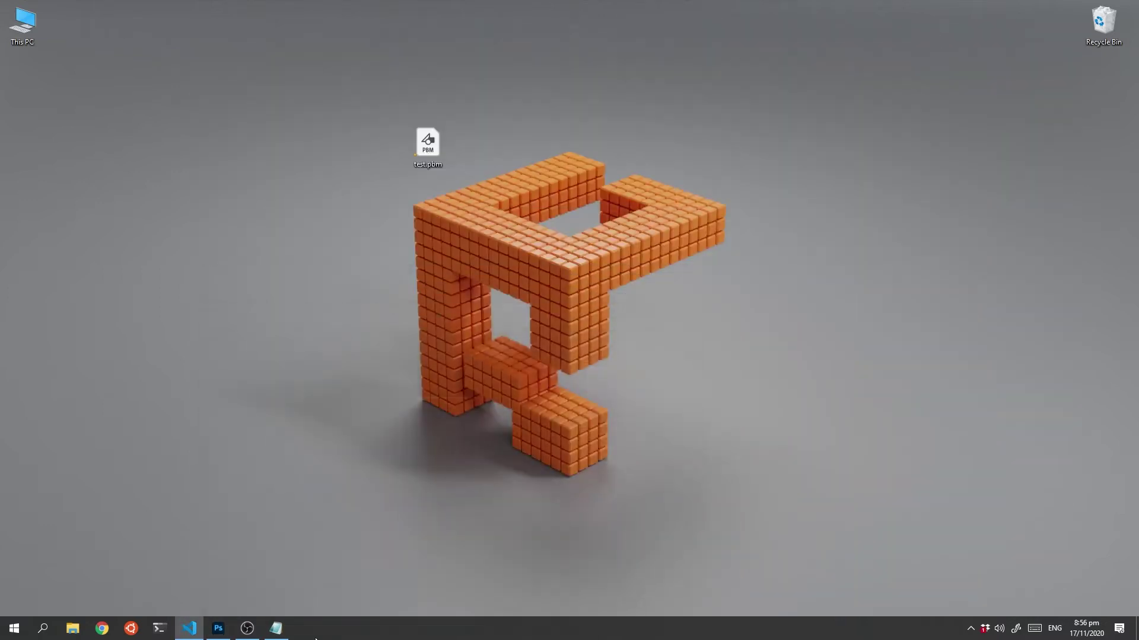
left_click(277, 633)
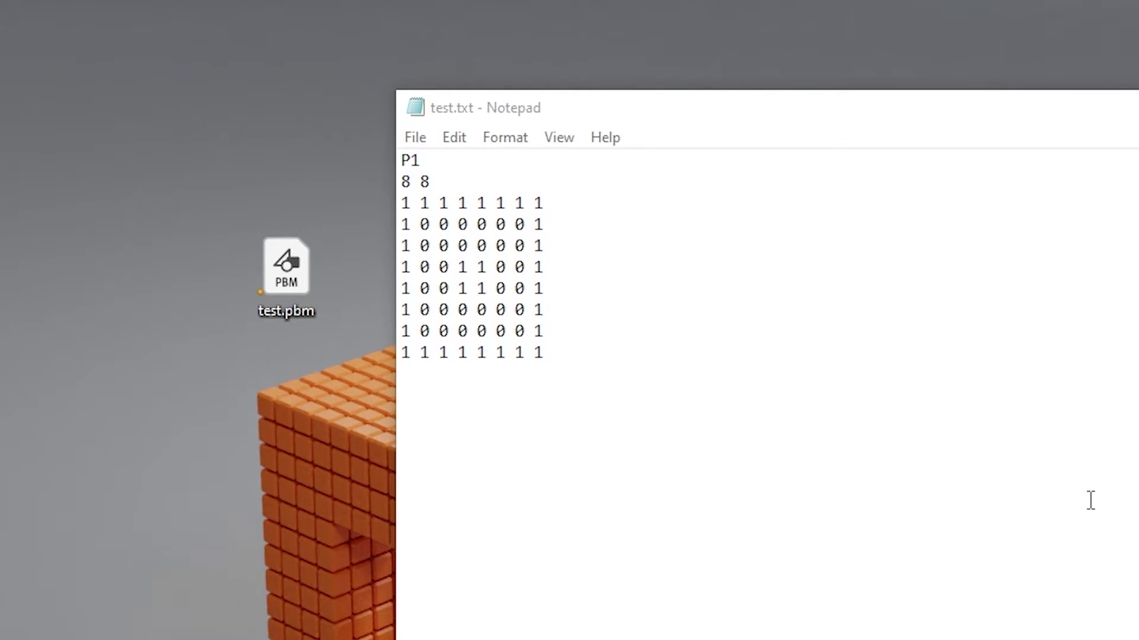
left_click_drag(431, 160, 398, 160)
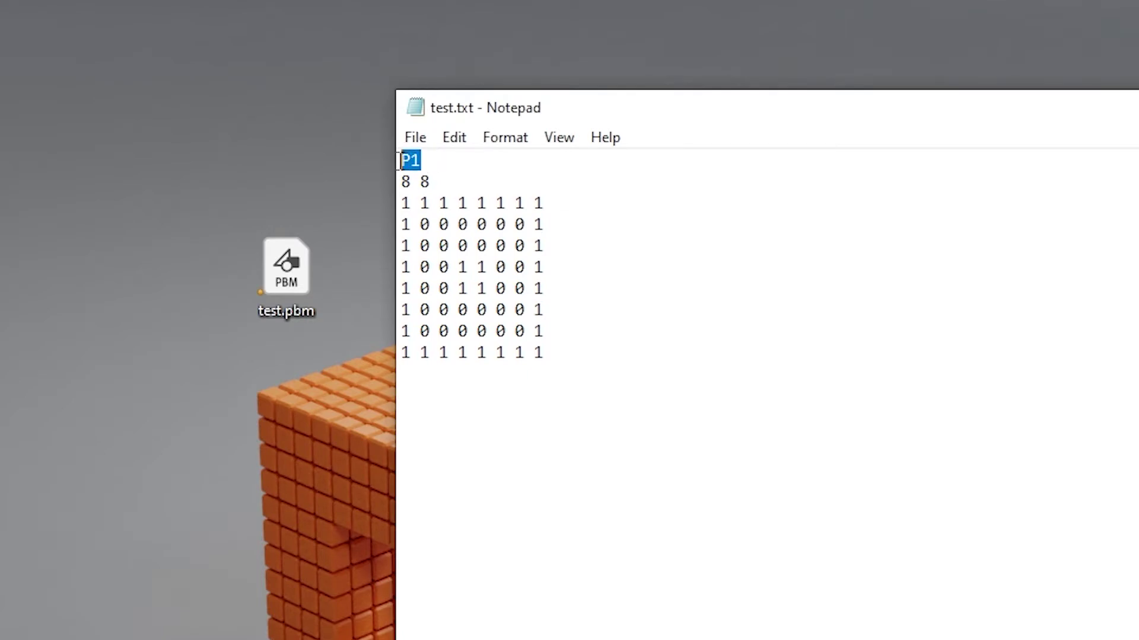
left_click(783, 273)
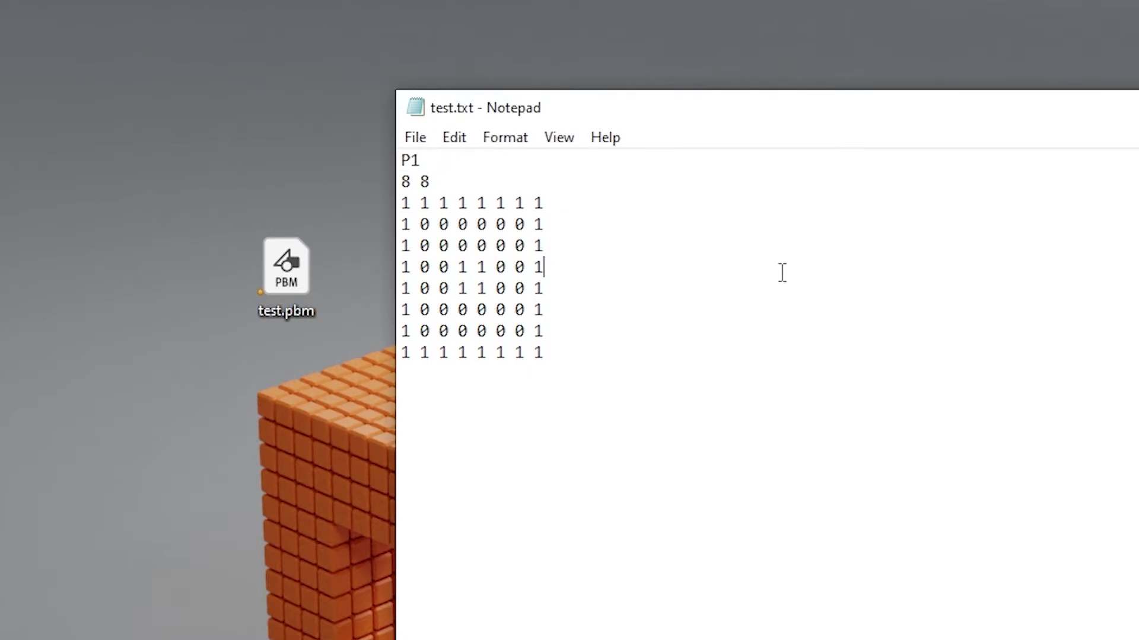
left_click(428, 181)
double_click(407, 180)
left_click(429, 181)
Step: Highlight the first pixel row, then all eight rows, then the whole bitmap text
left_click(420, 203)
left_click_drag(542, 201, 401, 203)
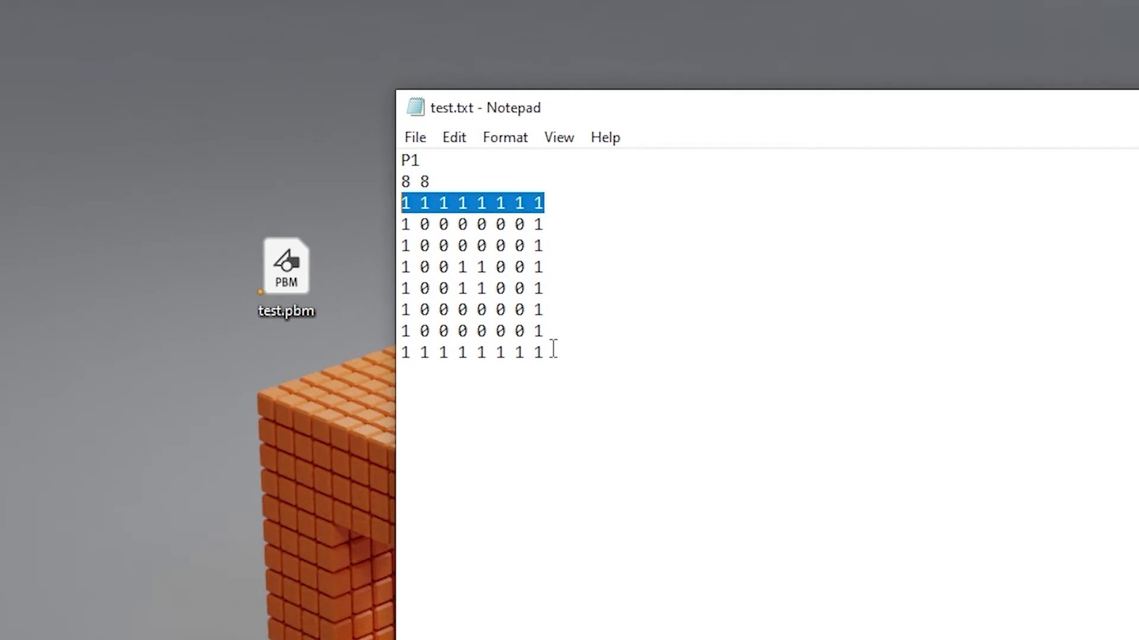
left_click_drag(552, 350, 402, 202)
left_click(599, 229)
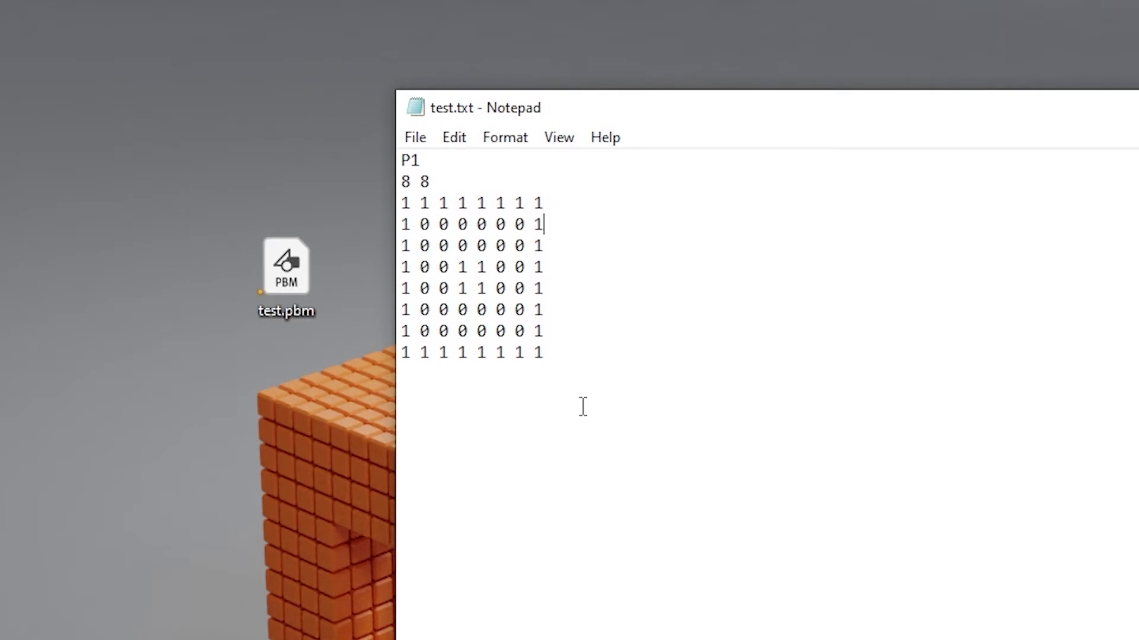
left_click_drag(553, 353, 383, 163)
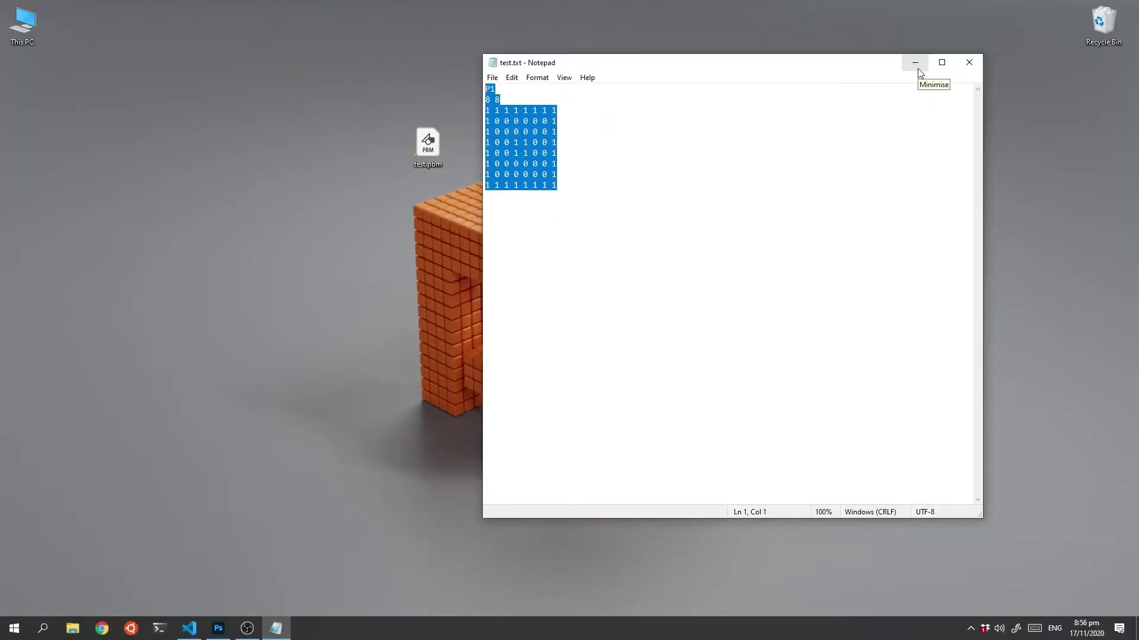
Step: Minimize Notepad, move test.pbm left, and create a text file named testcolor.txt beside it
left_click(919, 72)
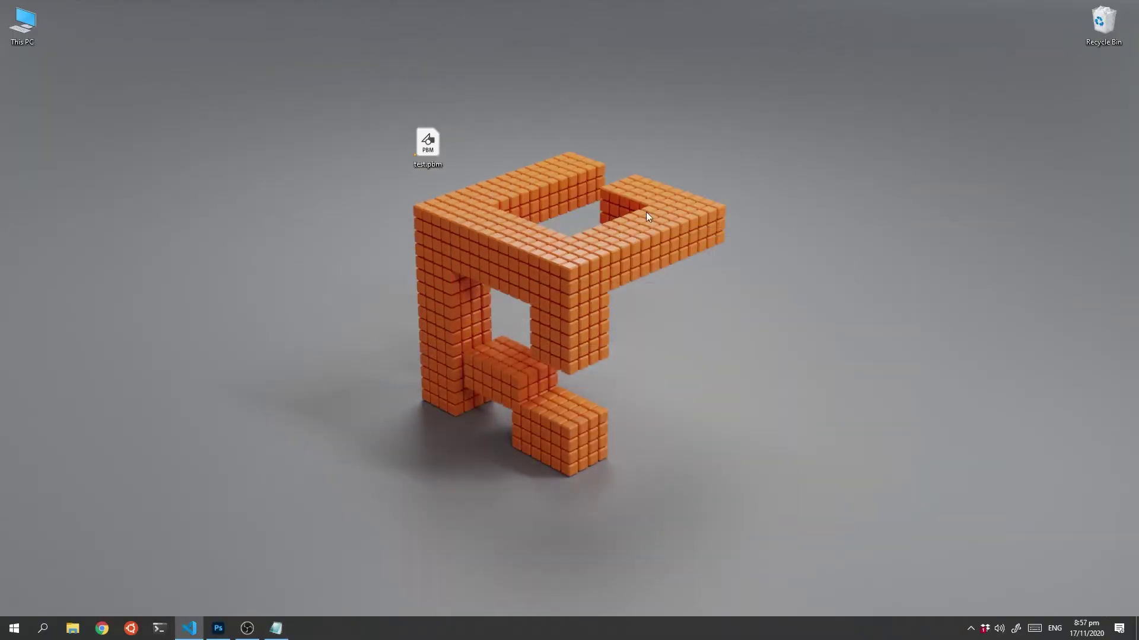
left_click_drag(446, 148, 284, 145)
right_click(381, 137)
mouse_move(345, 335)
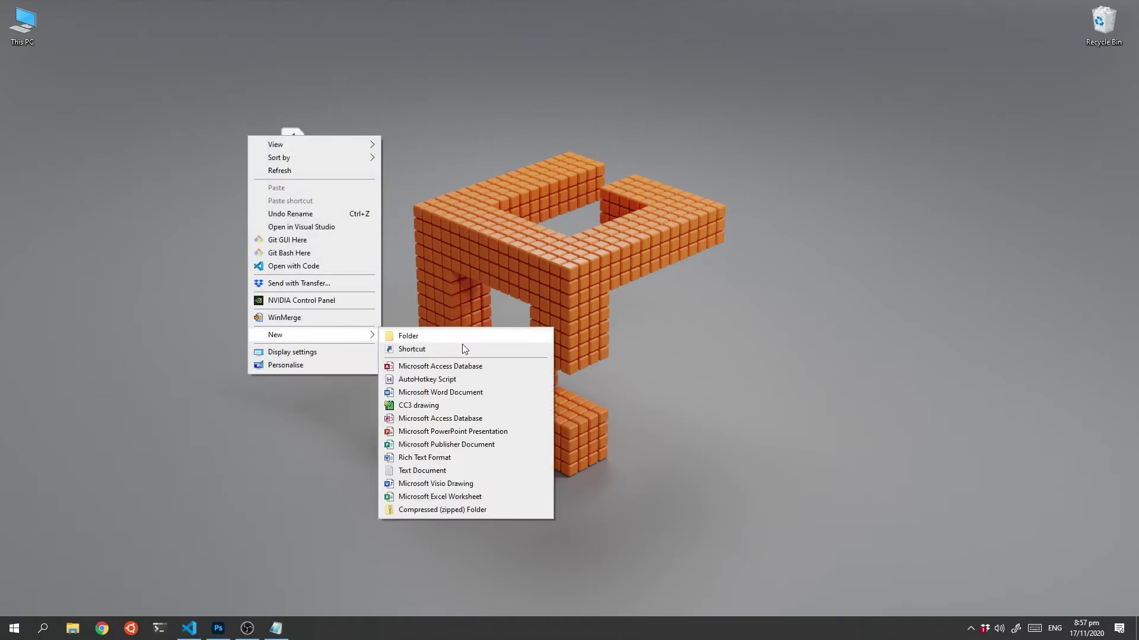
left_click(457, 472)
type("test")
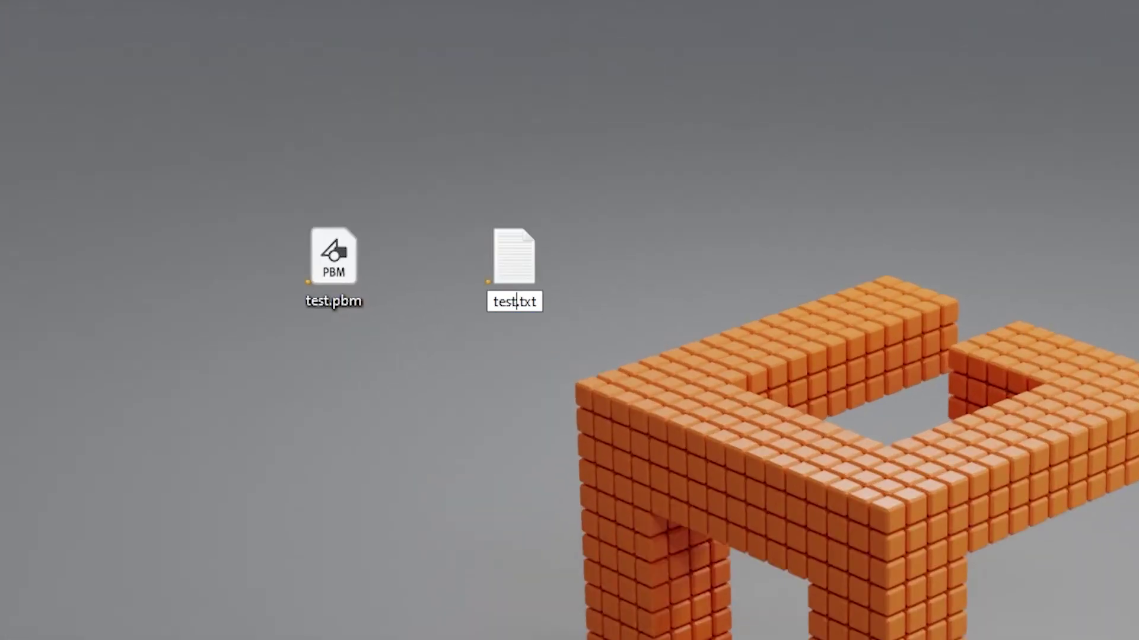
type("color")
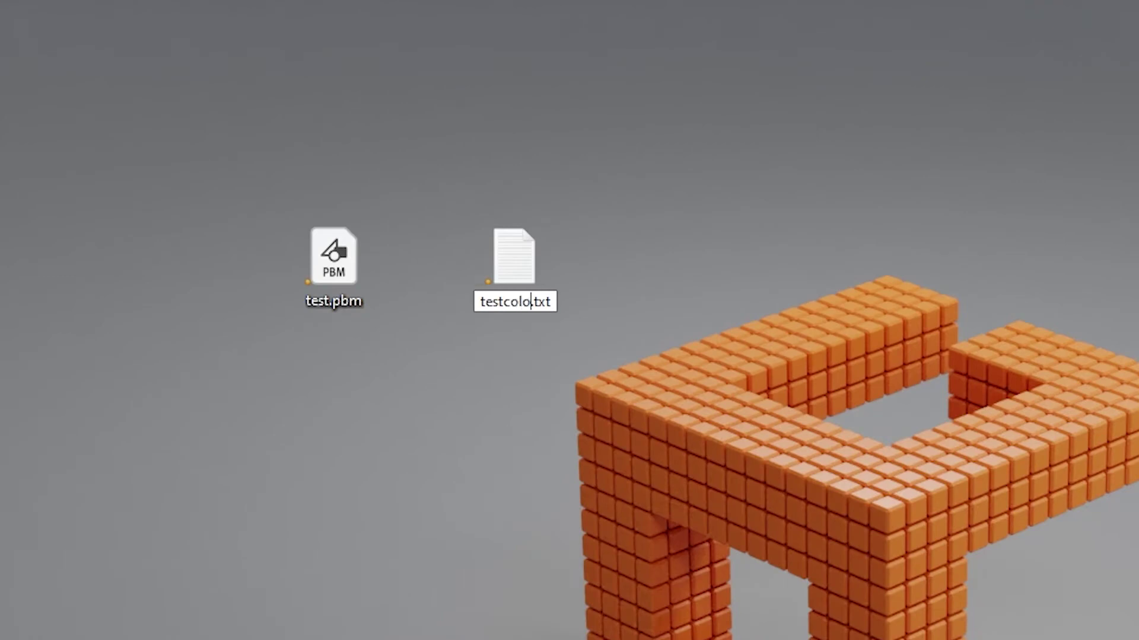
key("Return")
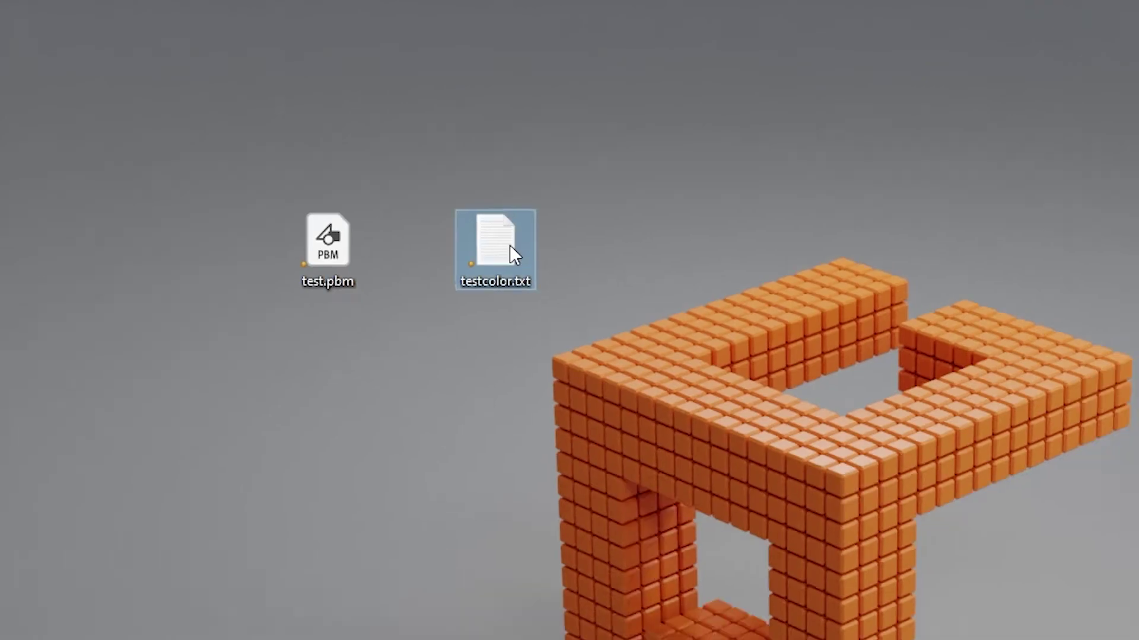
Step: Open testcolor.txt in Notepad and paste in the five-line P3 colour text
double_click(510, 245)
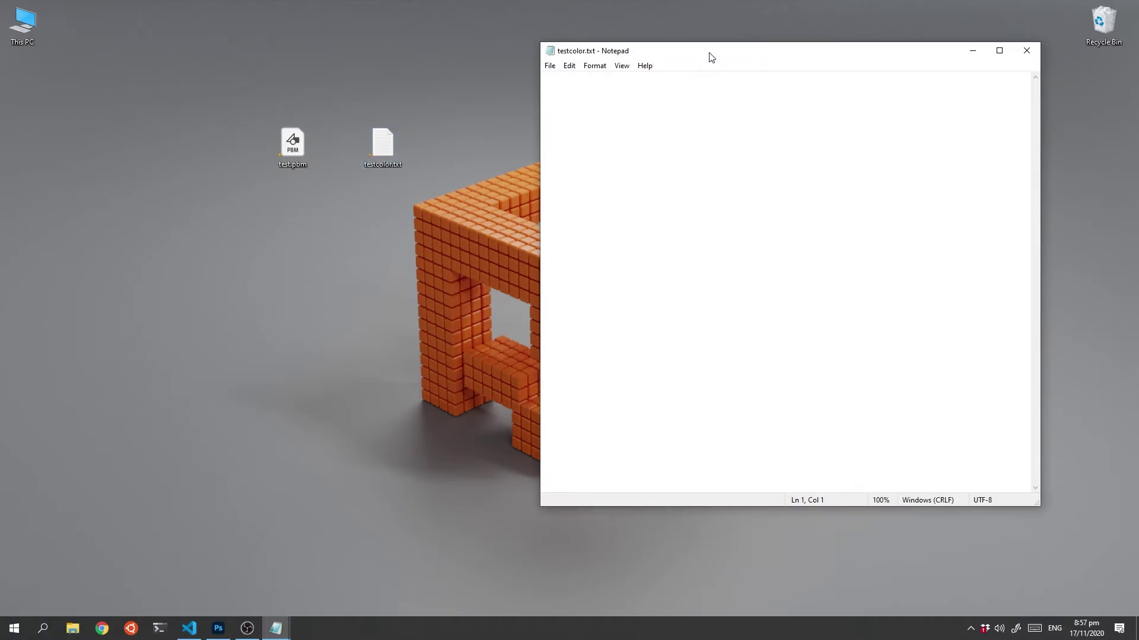
left_click_drag(709, 54, 661, 61)
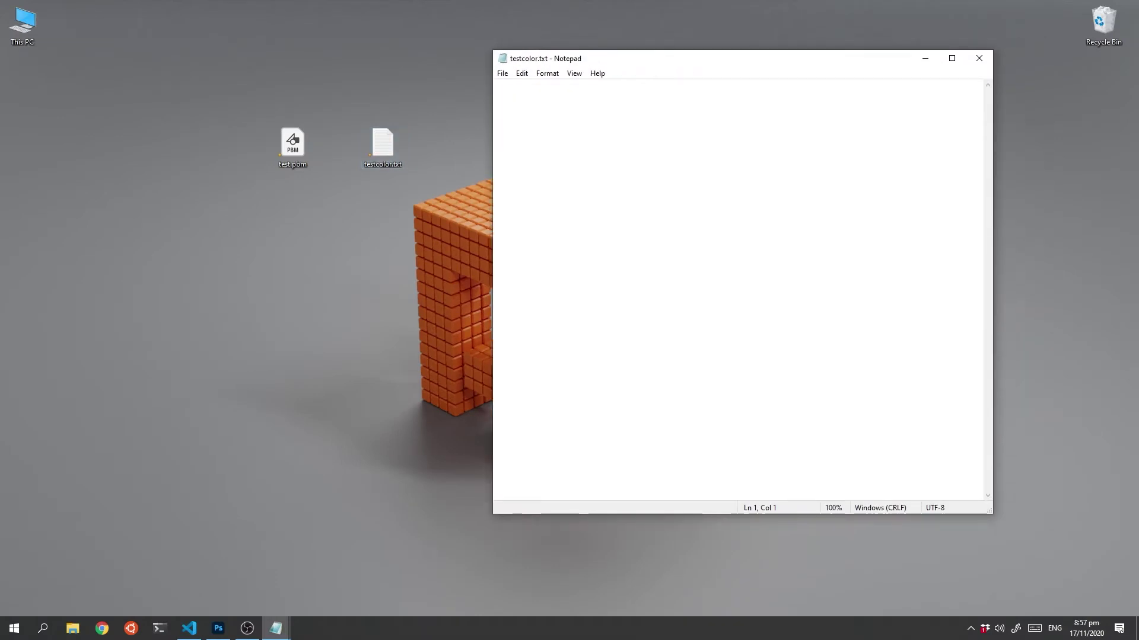
key("alt+Tab")
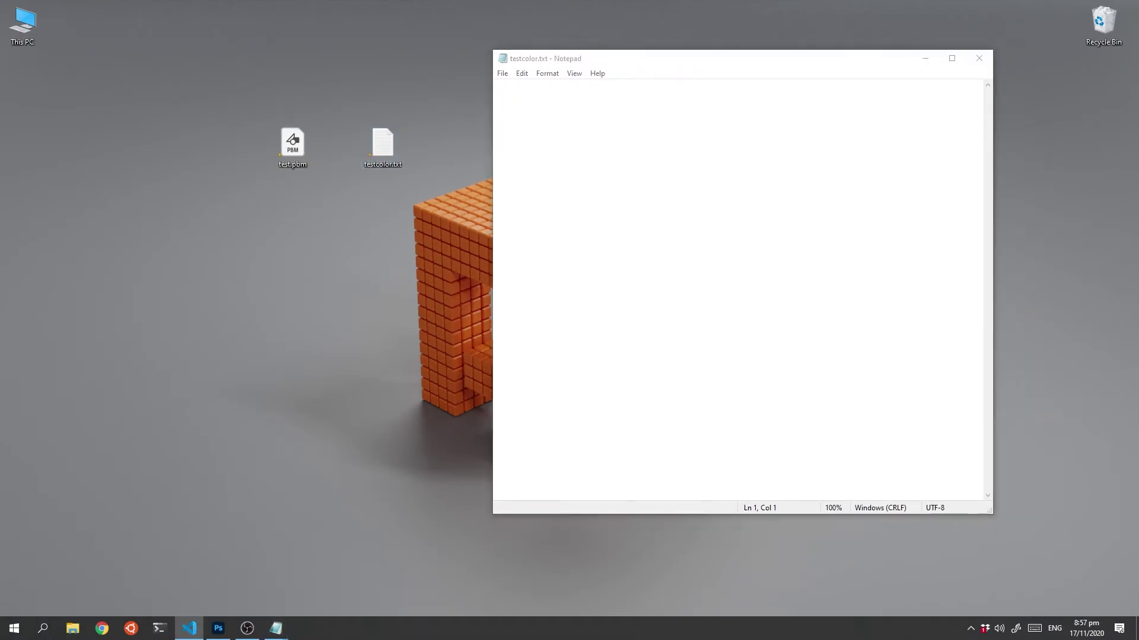
left_click(635, 244)
key("ctrl+v")
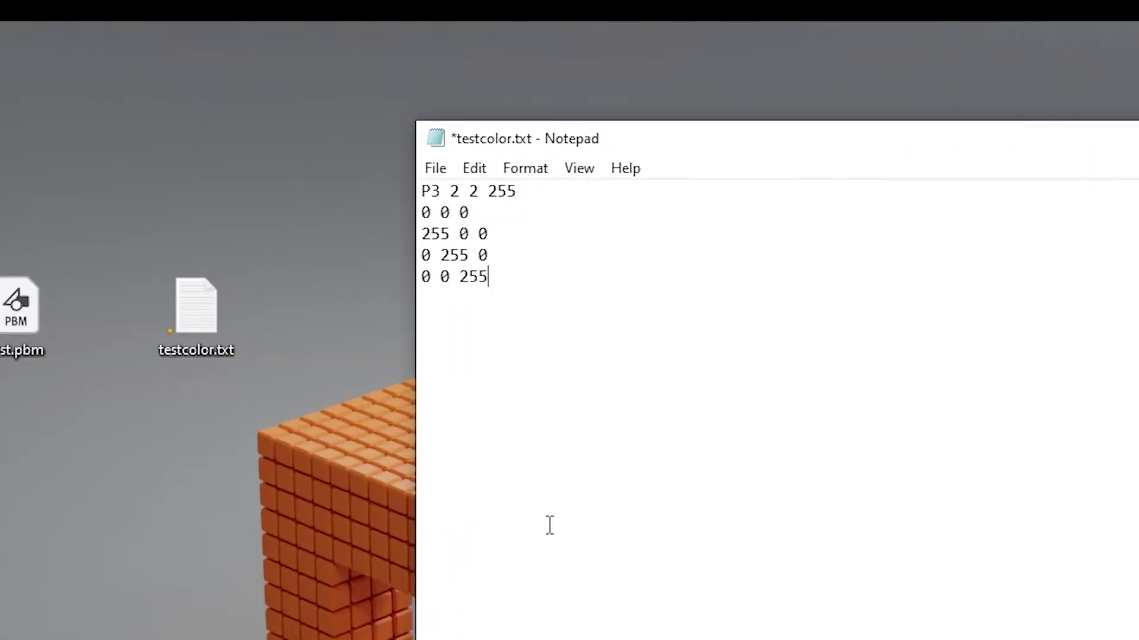
Step: Highlight P3, the width 2, the height 2 and the maximum value 255 in turn
left_click_drag(442, 191, 422, 191)
double_click(454, 191)
double_click(473, 191)
left_click_drag(521, 190, 488, 191)
Step: Highlight the black 0 0 0, red 255 0 0, green 0 255 0 and blue pixel lines in turn
left_click_drag(488, 213, 418, 213)
left_click_drag(503, 233, 422, 233)
left_click_drag(490, 255, 425, 256)
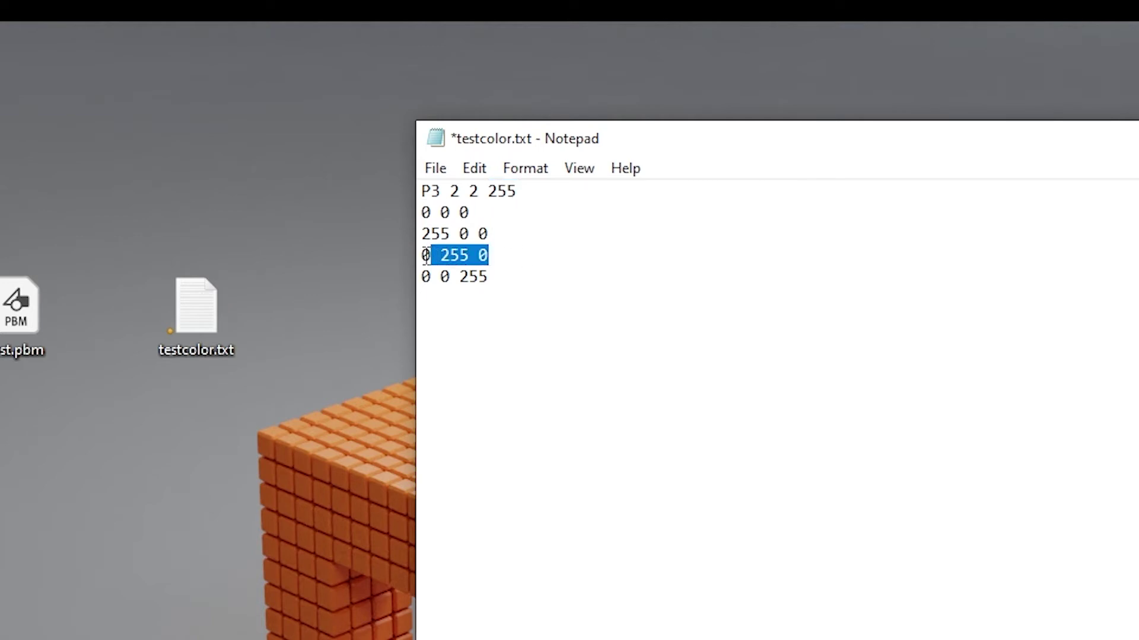
left_click(456, 191)
left_click(478, 191)
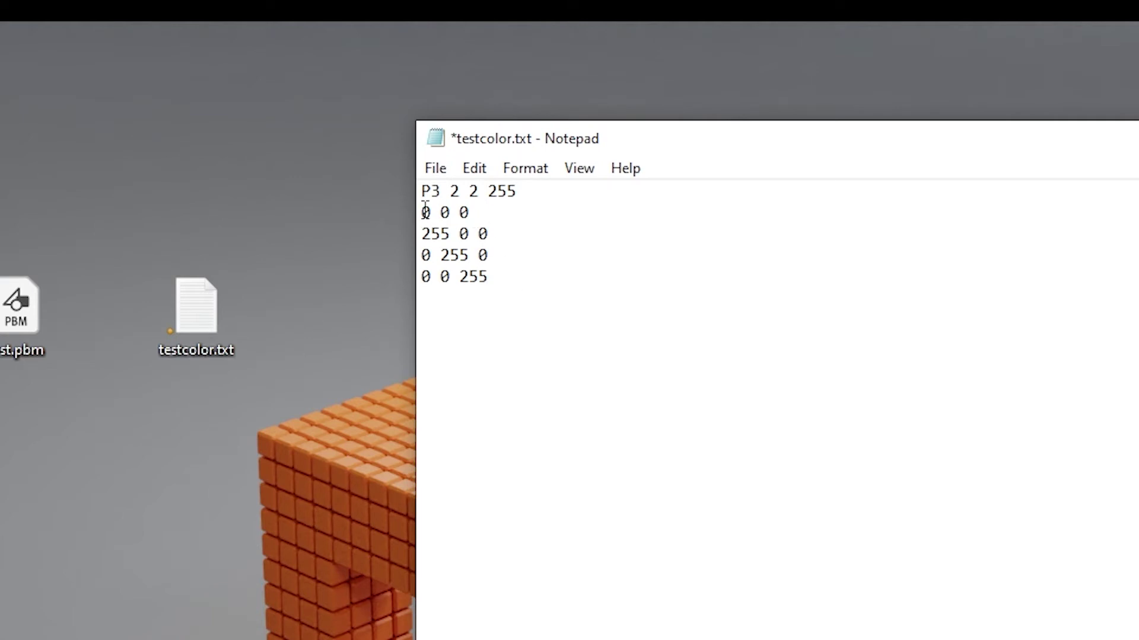
left_click(466, 214)
left_click_drag(475, 215, 421, 215)
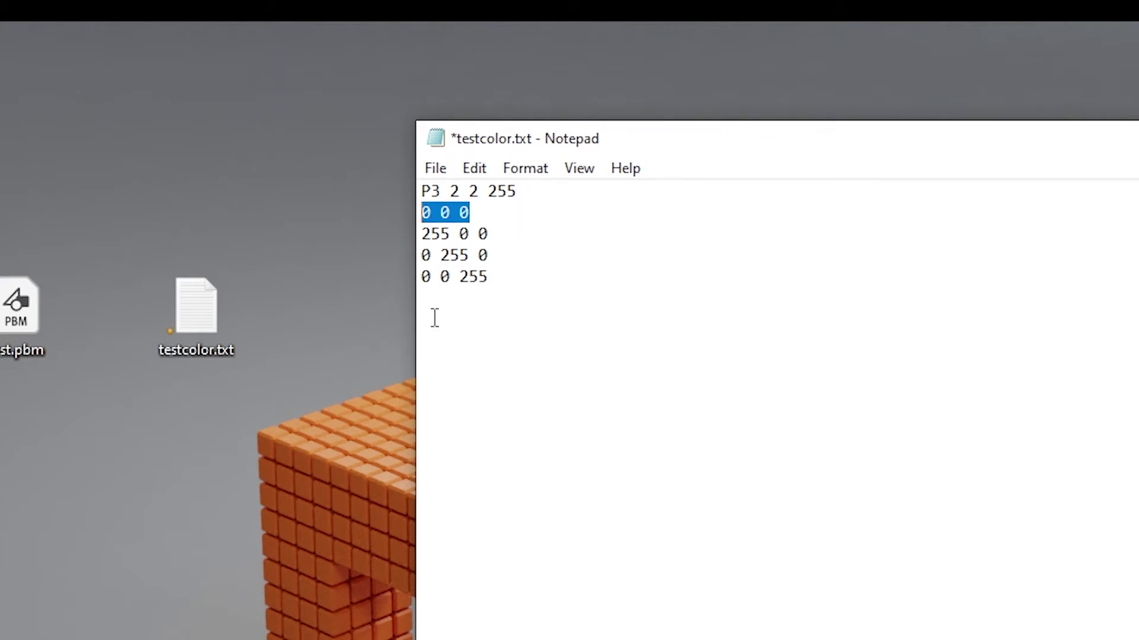
left_click_drag(489, 235, 421, 236)
left_click_drag(490, 255, 418, 257)
left_click_drag(493, 277, 440, 277)
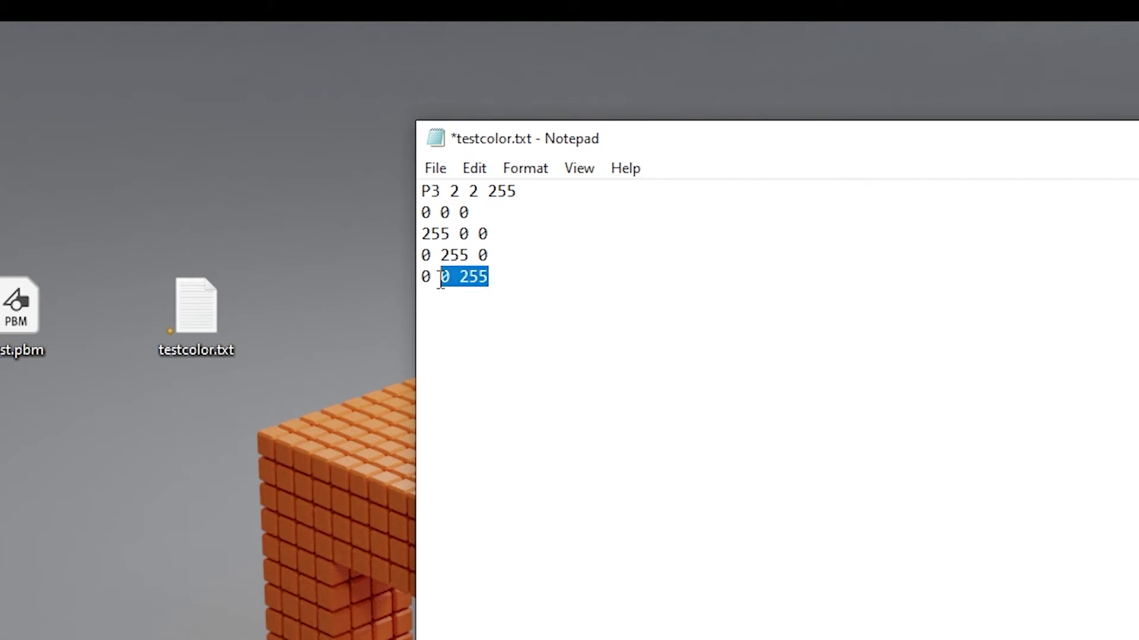
Step: Save testcolor.txt and select its icon on the desktop
left_click(431, 169)
left_click(482, 267)
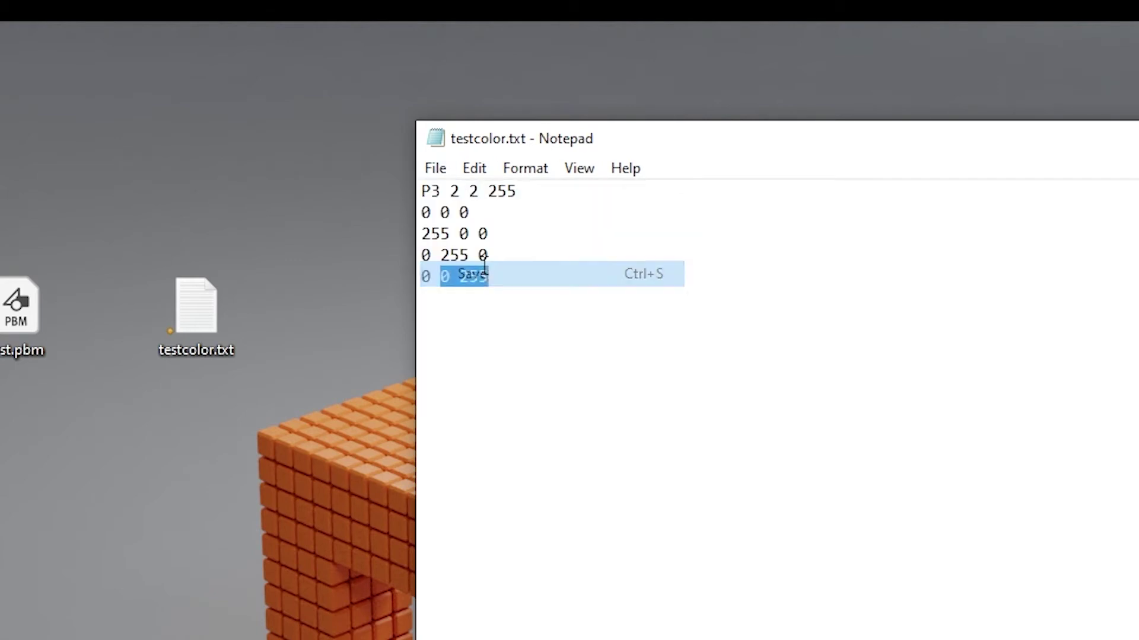
left_click(198, 313)
Step: Rename testcolor.txt to testcolor.ppm and accept the extension-change warning
right_click(197, 311)
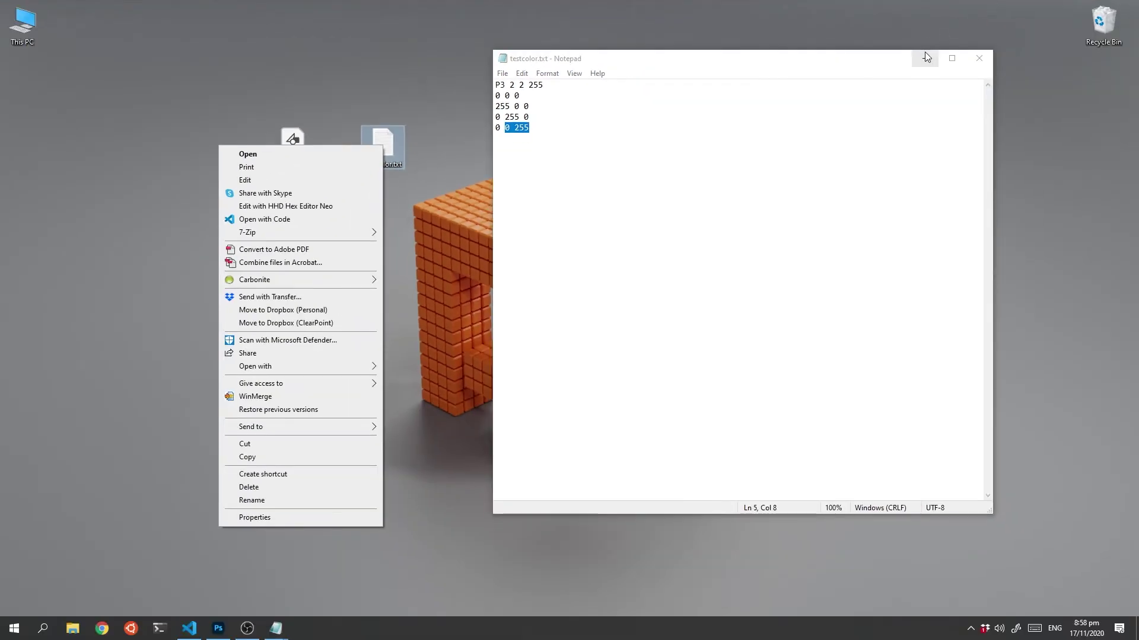
left_click(924, 52)
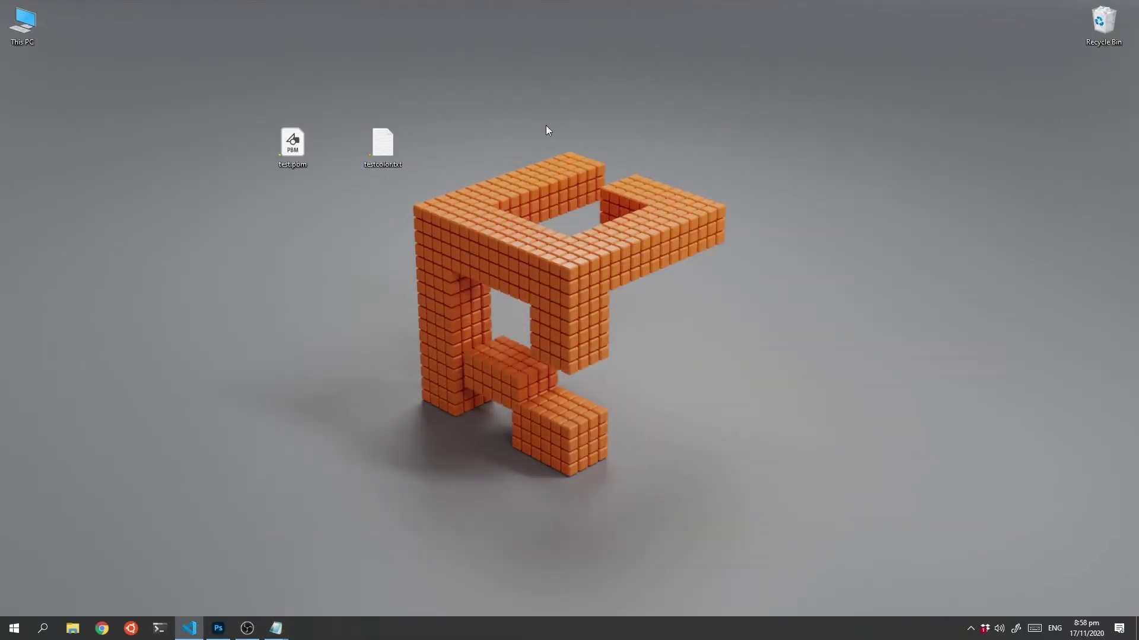
right_click(389, 144)
left_click(256, 500)
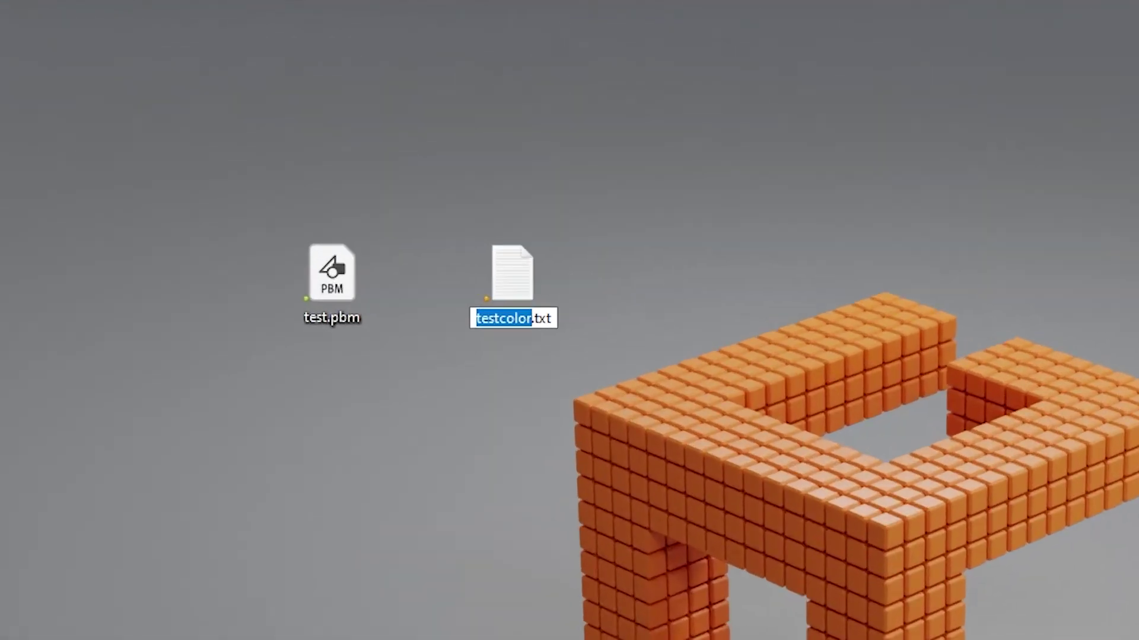
key("End")
key("BackSpace")
key("BackSpace")
key("BackSpace")
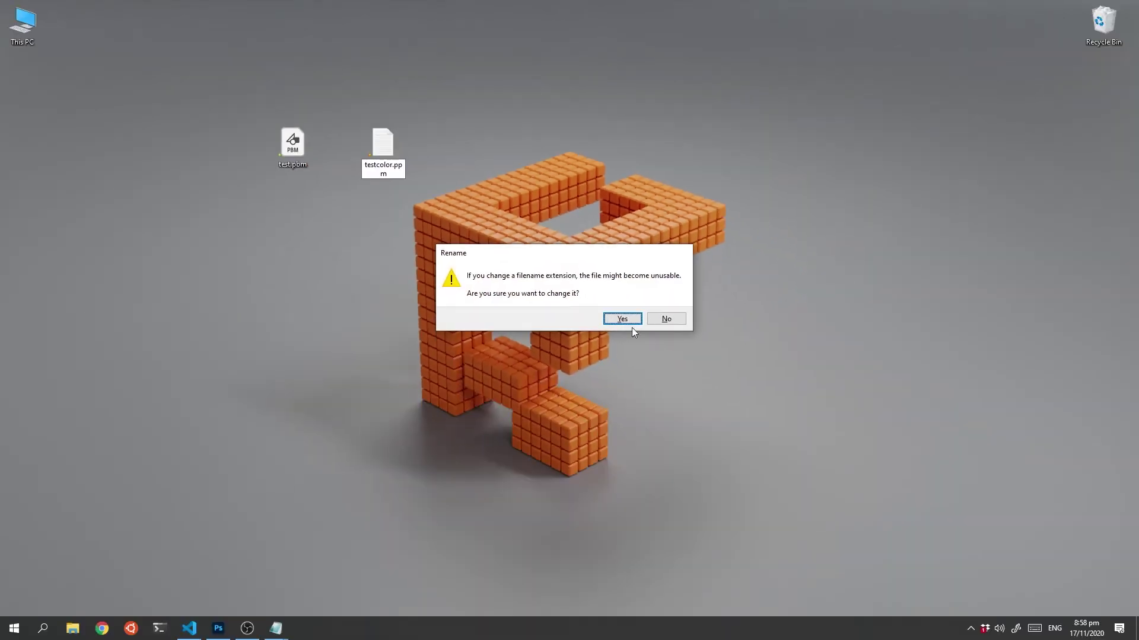
left_click(638, 324)
Step: Open testcolor.ppm in Photoshop and fit the 2x2 image to the view with Ctrl+0
double_click(383, 143)
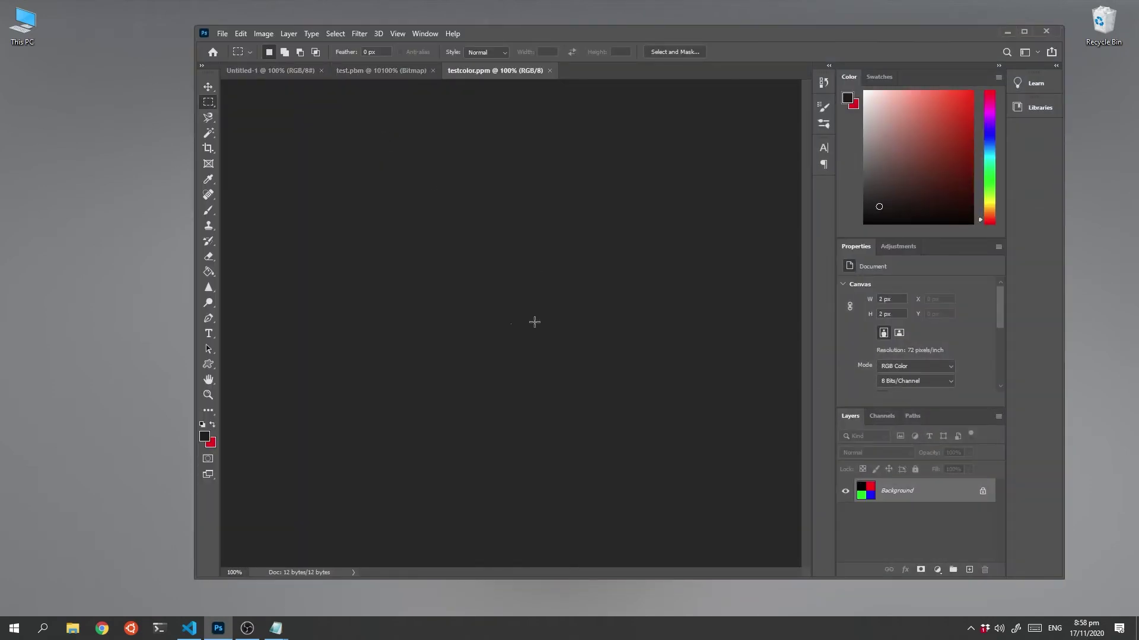
key("ctrl+0")
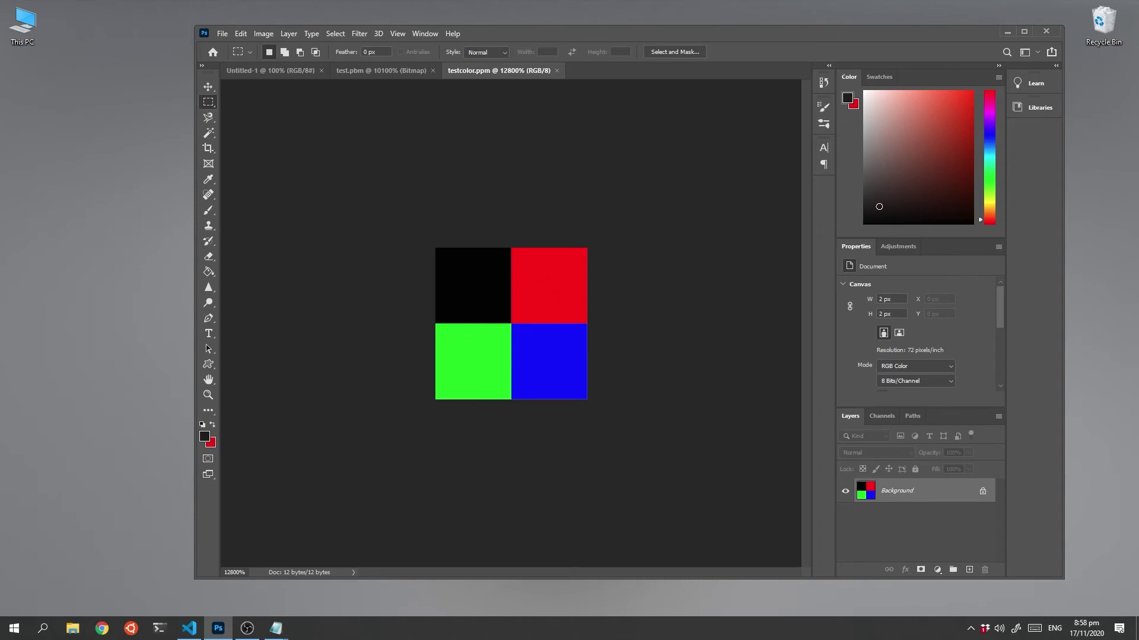
key("alt+Tab")
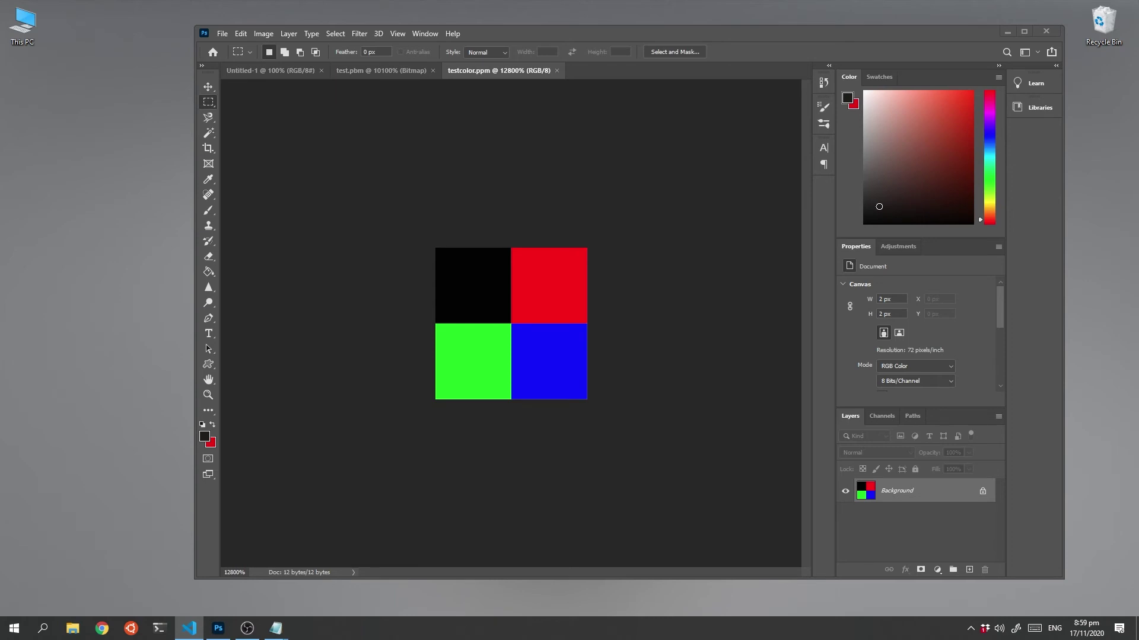
Step: Switch to Excel and rewrite cells A3 to A5 with 0s and a 1 for the letter A
left_click(1007, 32)
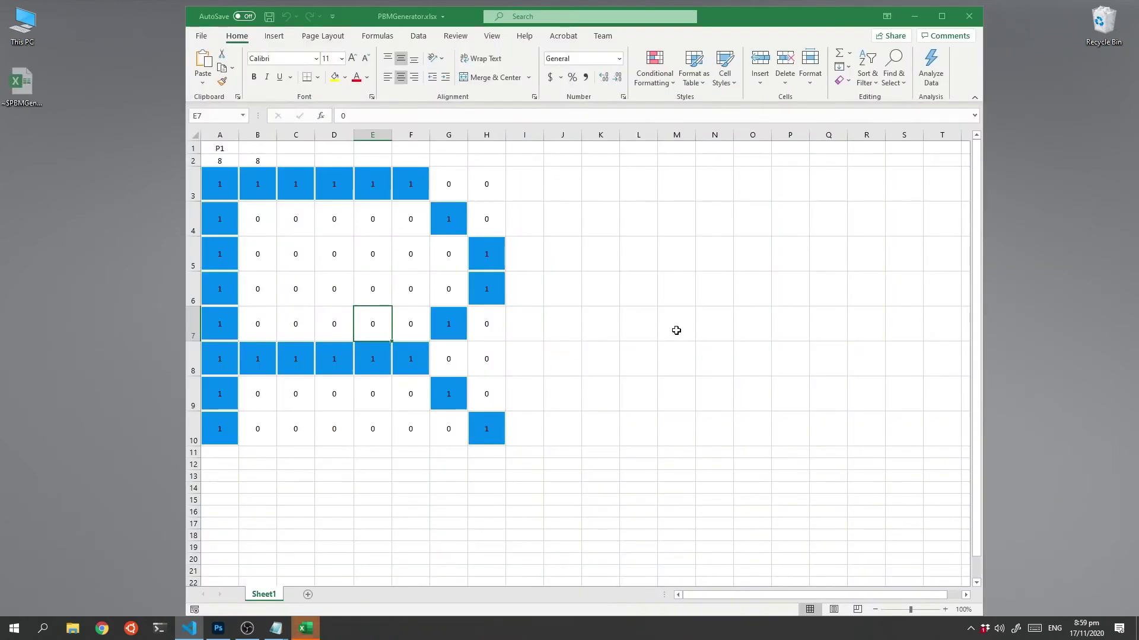
left_click(485, 244)
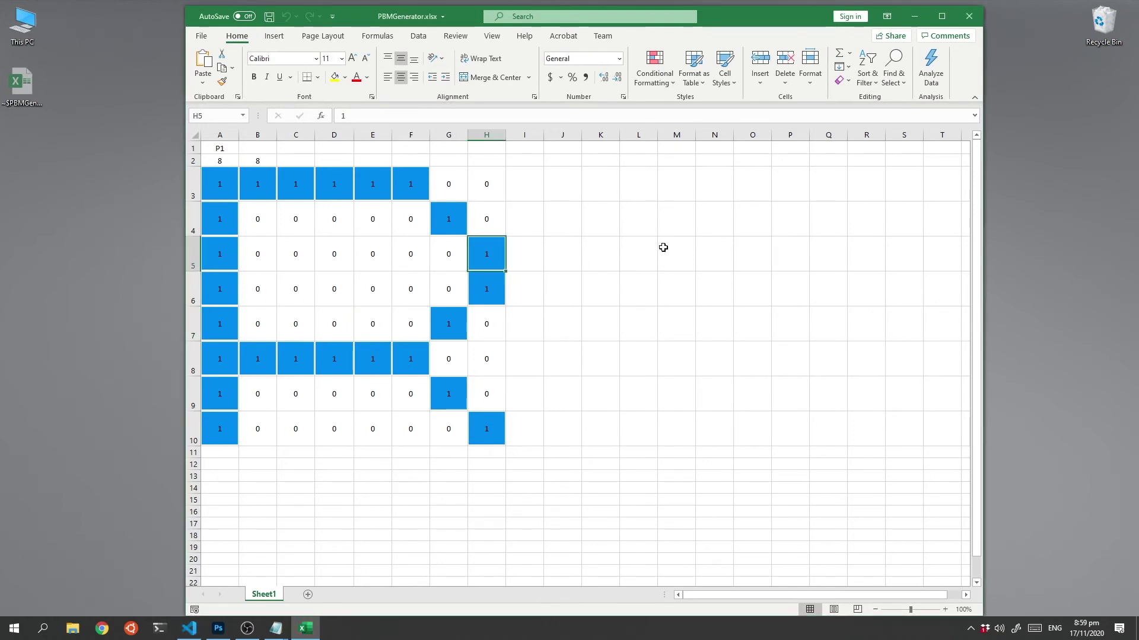
key("Up")
key("Up")
key("Up")
key("Up")
key("Left")
key("Left")
key("Left")
key("Left")
key("Left")
key("Left")
key("Left")
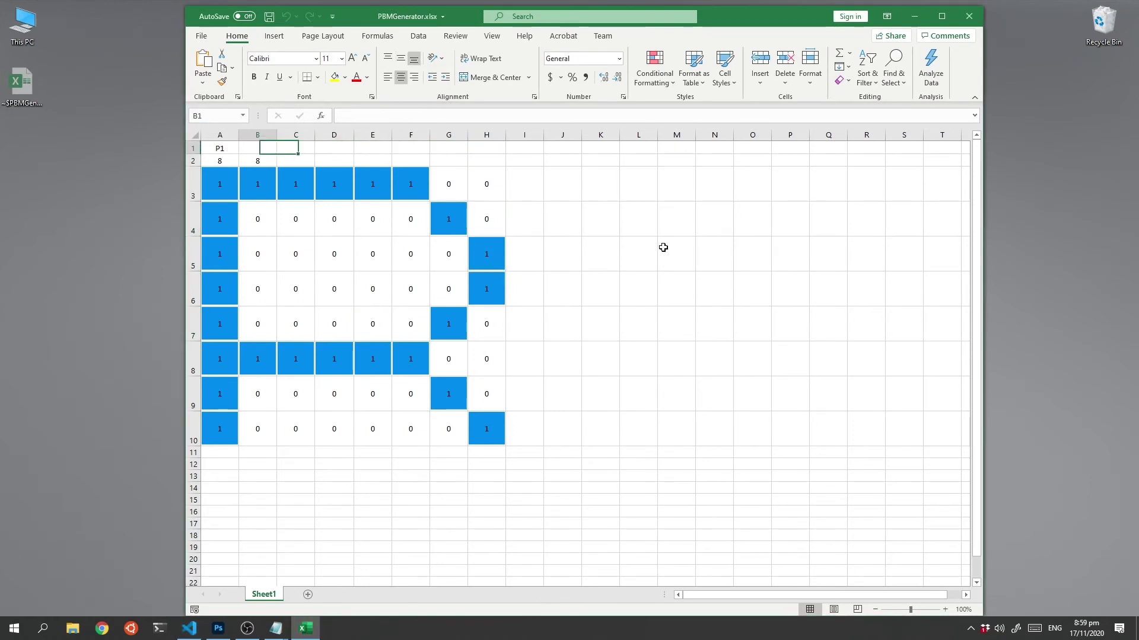
key("Down")
key("Down")
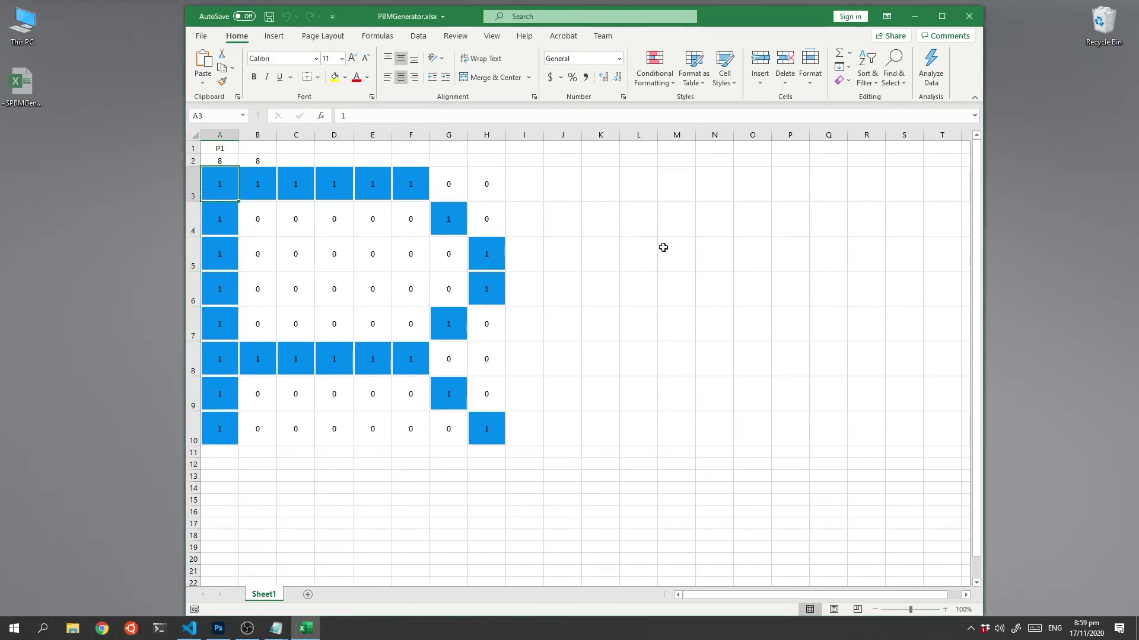
type("0")
key("Return")
type("0")
key("Return")
type("0")
key("Return")
key("Up")
key("Up")
type("1")
key("Return")
Step: Rework columns F to H with 0s and 1s to complete the letter A, then save the workbook
type("1")
key("Return")
key("Up")
key("Right")
key("Right")
key("Right")
key("Right")
key("Right")
key("Right")
type("1")
key("Return")
type("1")
key("Return")
type("1")
key("Return")
key("Up")
key("Up")
key("Up")
key("Up")
key("Up")
type("1")
key("Return")
type("0")
key("Return")
type("0")
key("Return")
type("0")
key("Return")
type("0")
key("Return")
key("Right")
key("Up")
key("Up")
key("Up")
key("Up")
type("1")
key("Return")
key("Return")
key("Return")
type("1")
key("Return")
type("1")
key("Return")
type("1")
key("Return")
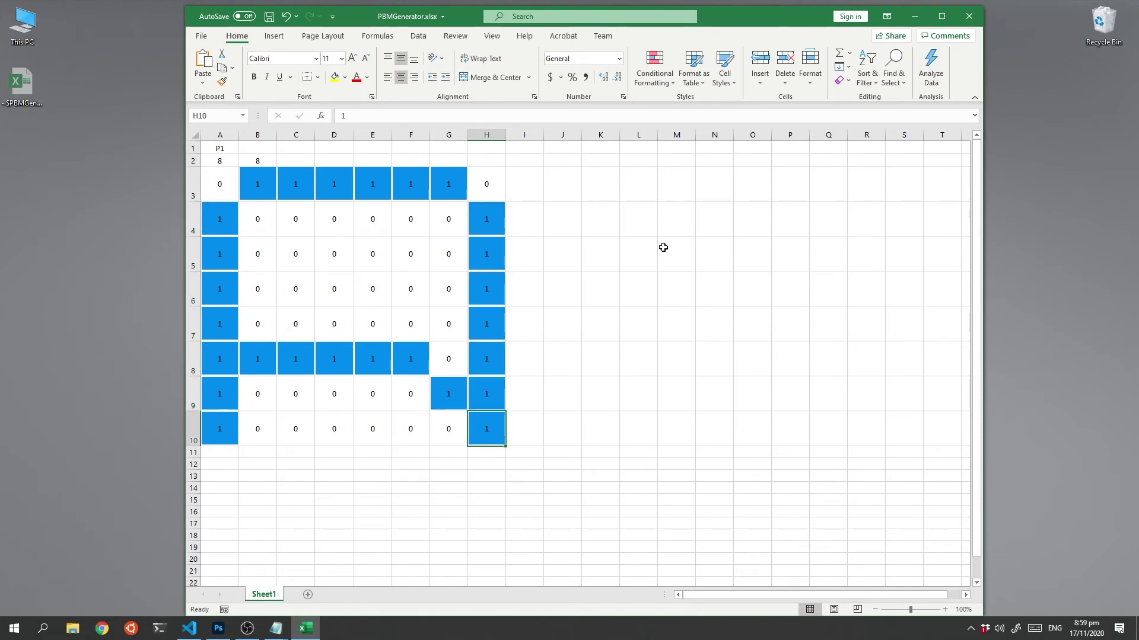
key("Left")
key("Up")
type("0")
key("Up")
type("1")
key("Up")
key("Up")
key("Up")
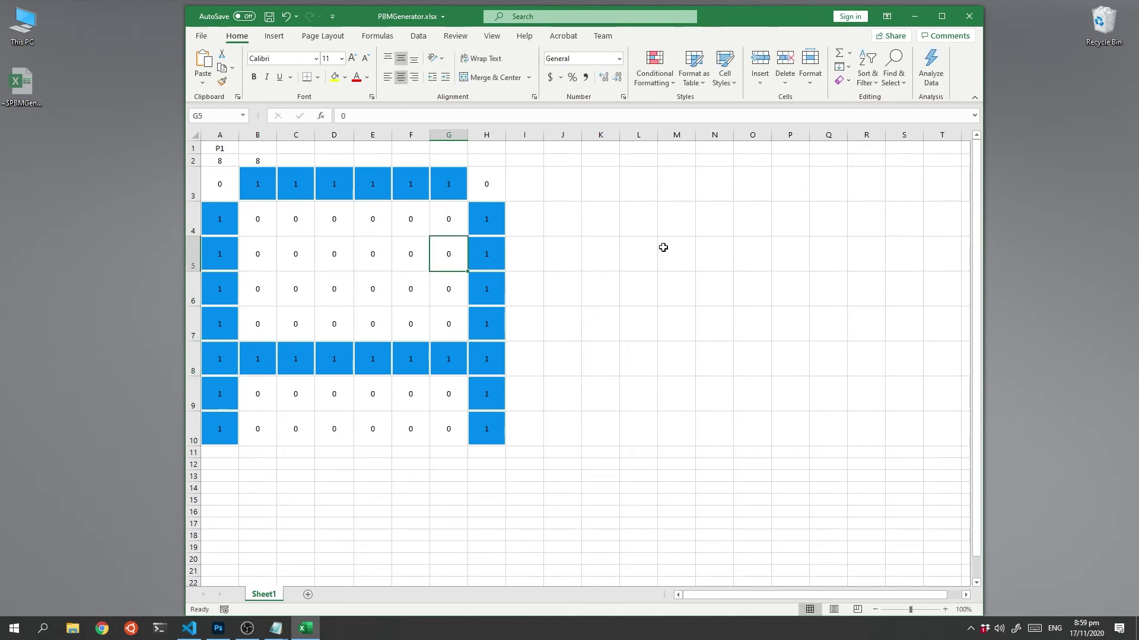
key("ctrl+s")
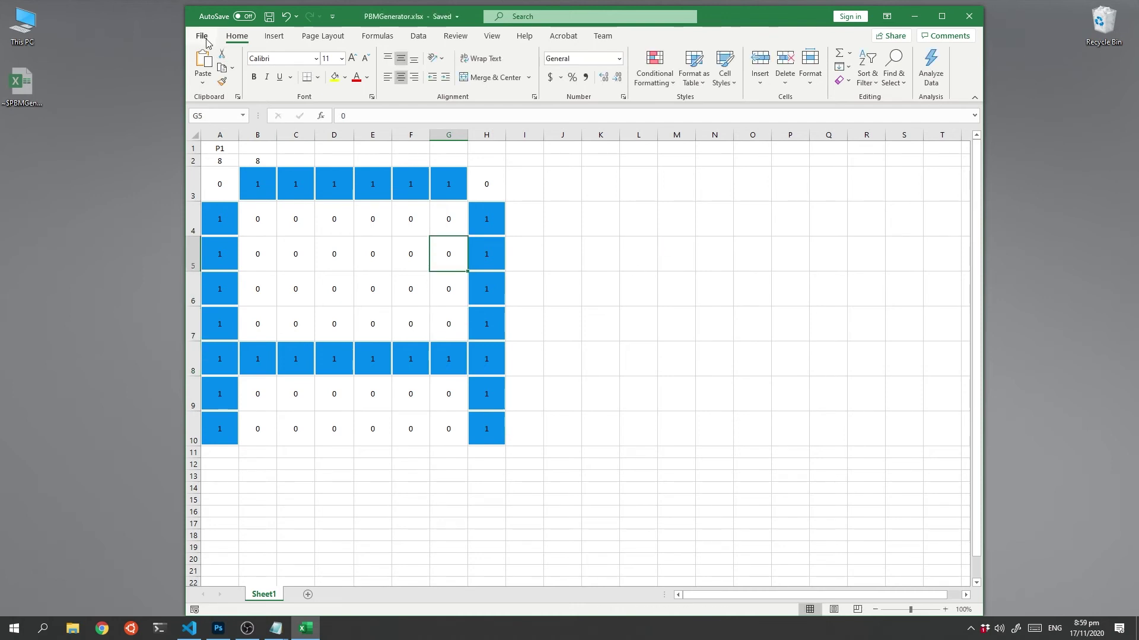
Step: Save the letter A grid sheet as A.txt in Text (MS-DOS) (*.txt) format
left_click(205, 38)
left_click(223, 195)
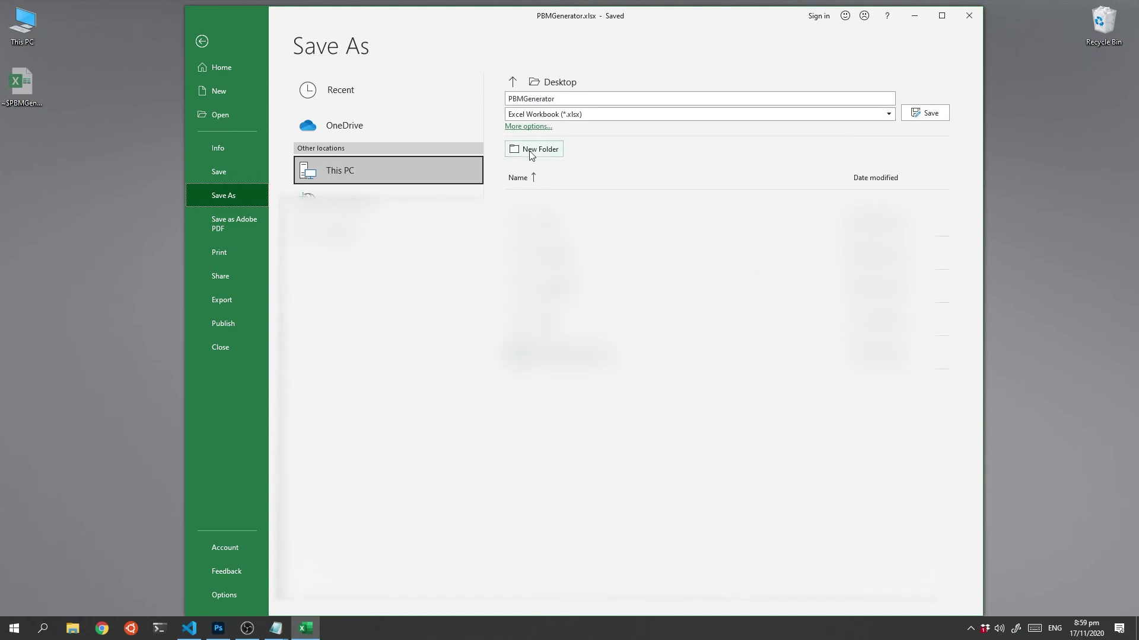
left_click(545, 115)
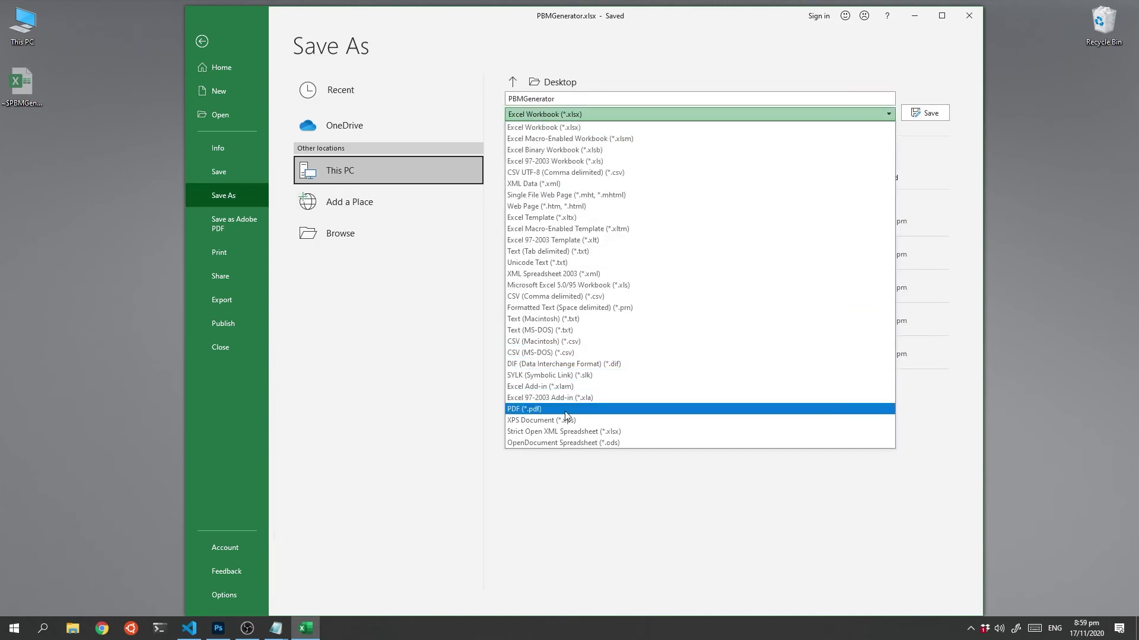
left_click(551, 330)
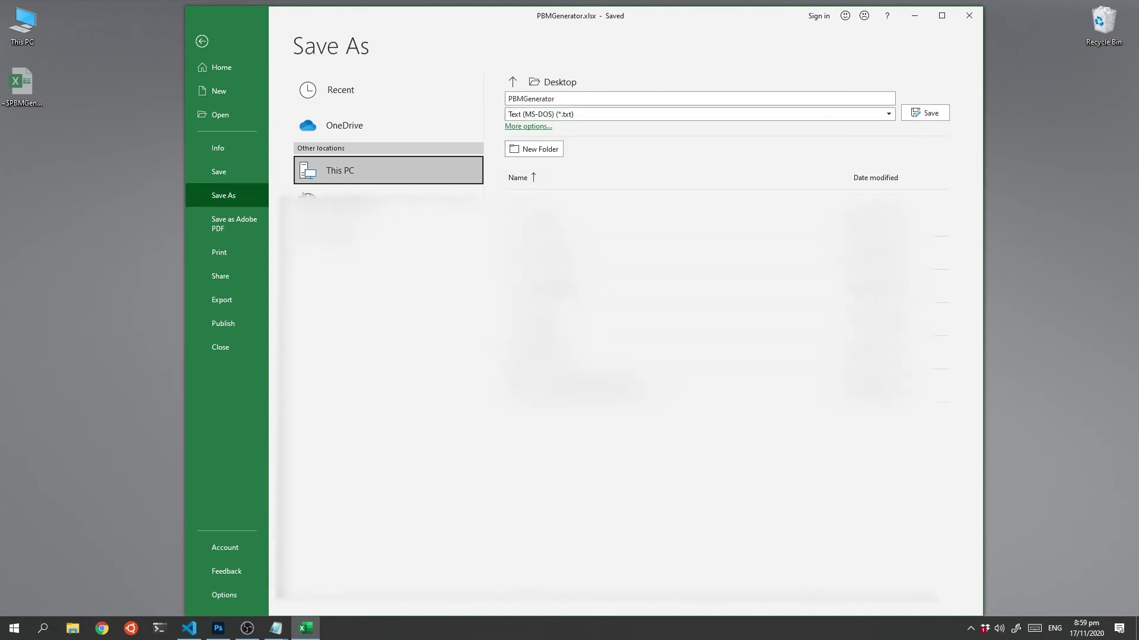
left_click(558, 99)
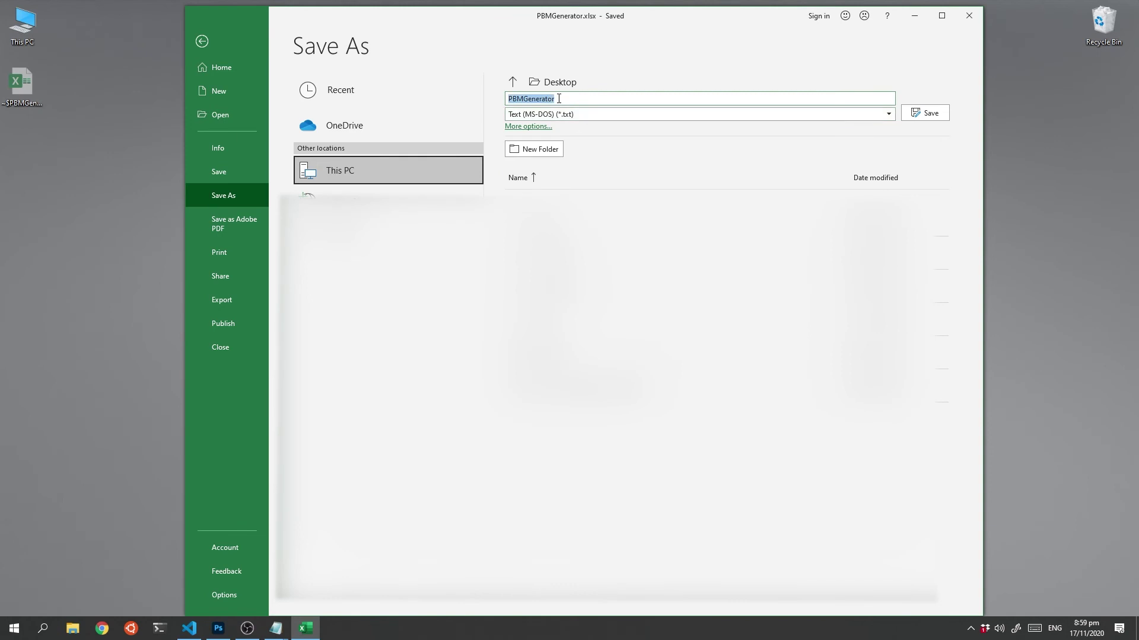
type("A")
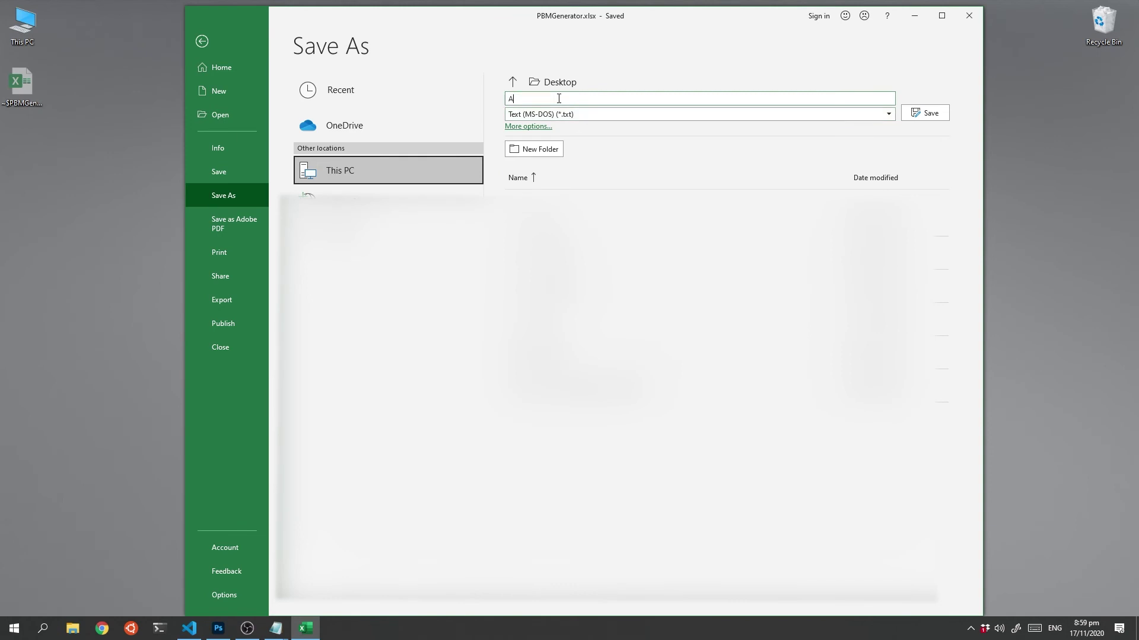
left_click(929, 113)
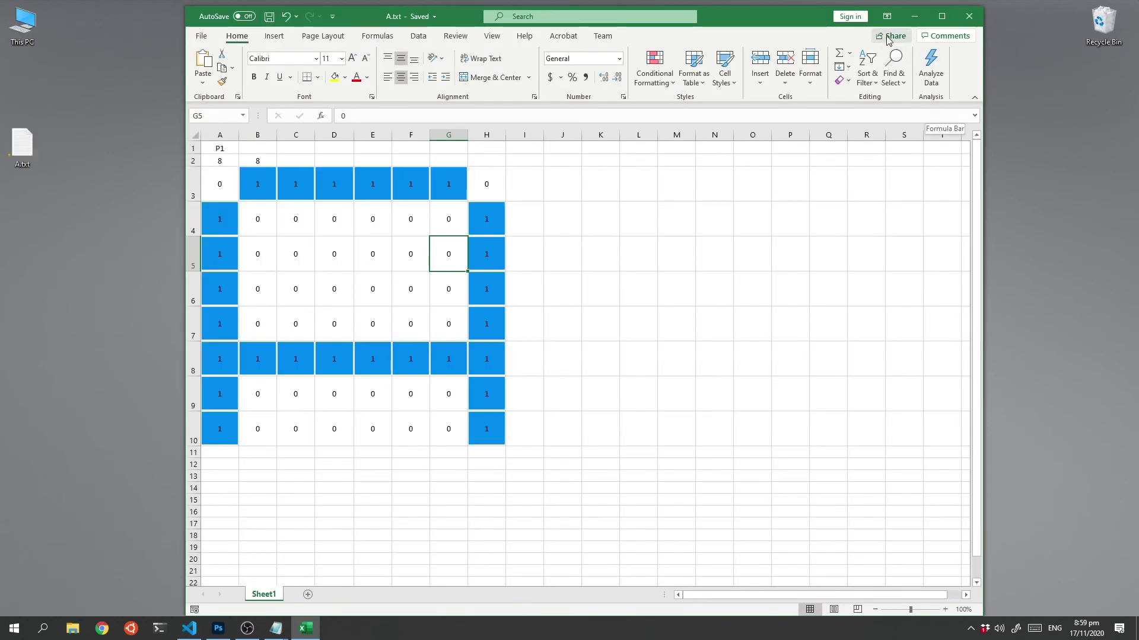
Step: Rename the desktop file A.txt to A.pbm, accept the extension change, and close Excel
left_click(912, 19)
left_click_drag(33, 153, 169, 154)
right_click(168, 154)
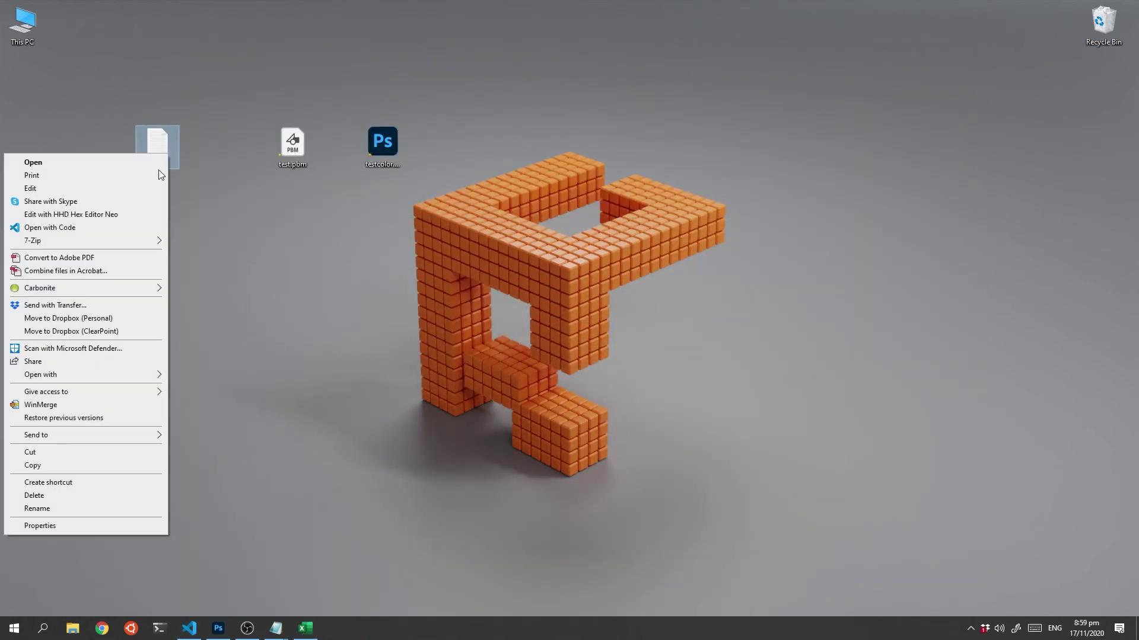
left_click(53, 505)
key("End")
key("BackSpace")
key("BackSpace")
key("BackSpace")
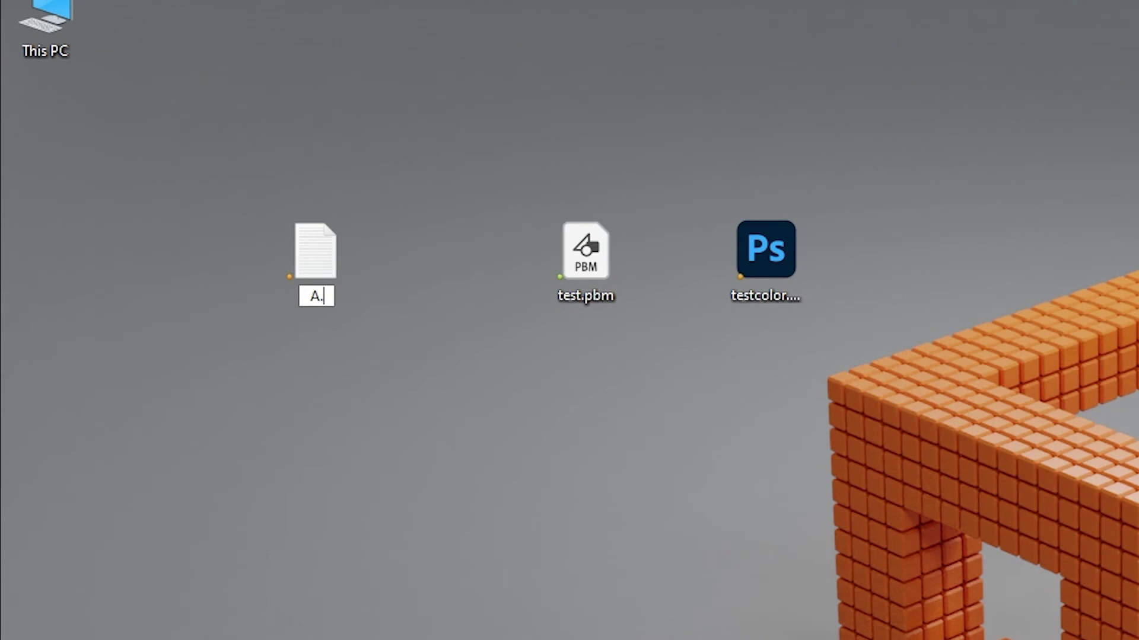
type("pbm")
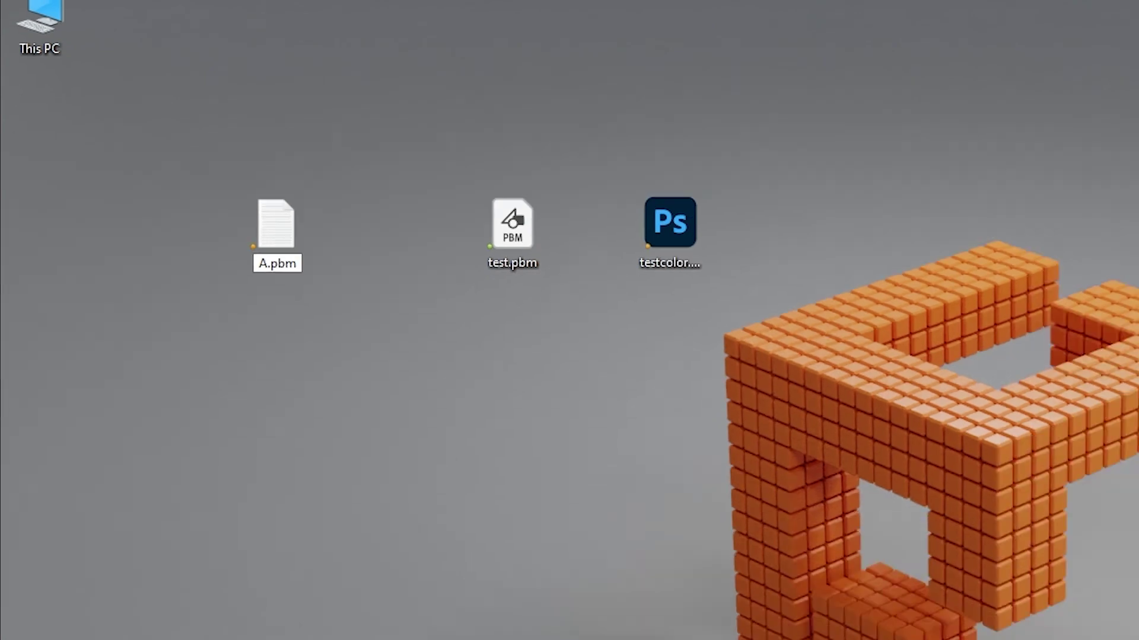
key("Return")
left_click(617, 318)
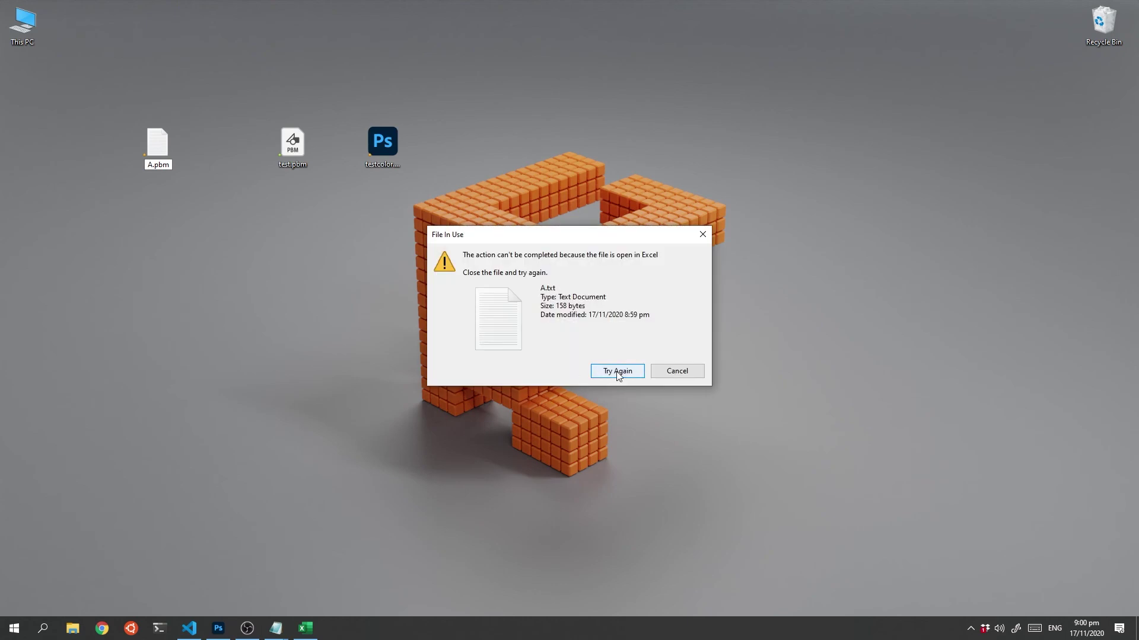
left_click(306, 628)
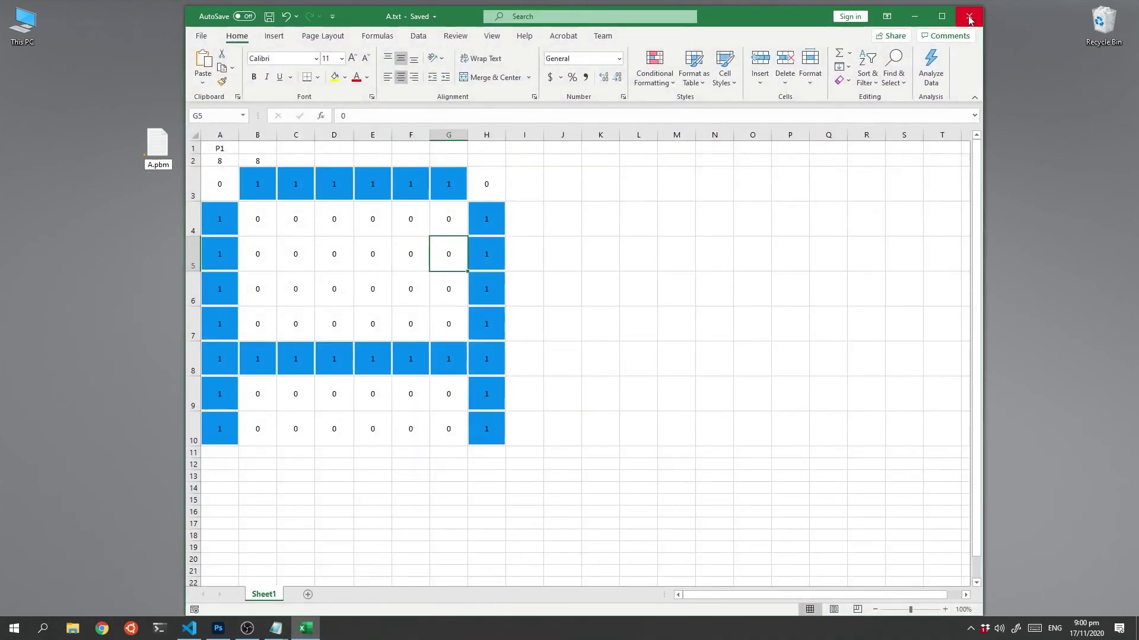
left_click(970, 20)
Step: Retry the rename, then open A.pbm in Photoshop and fit the 8x8 letter A to the window
left_click(614, 371)
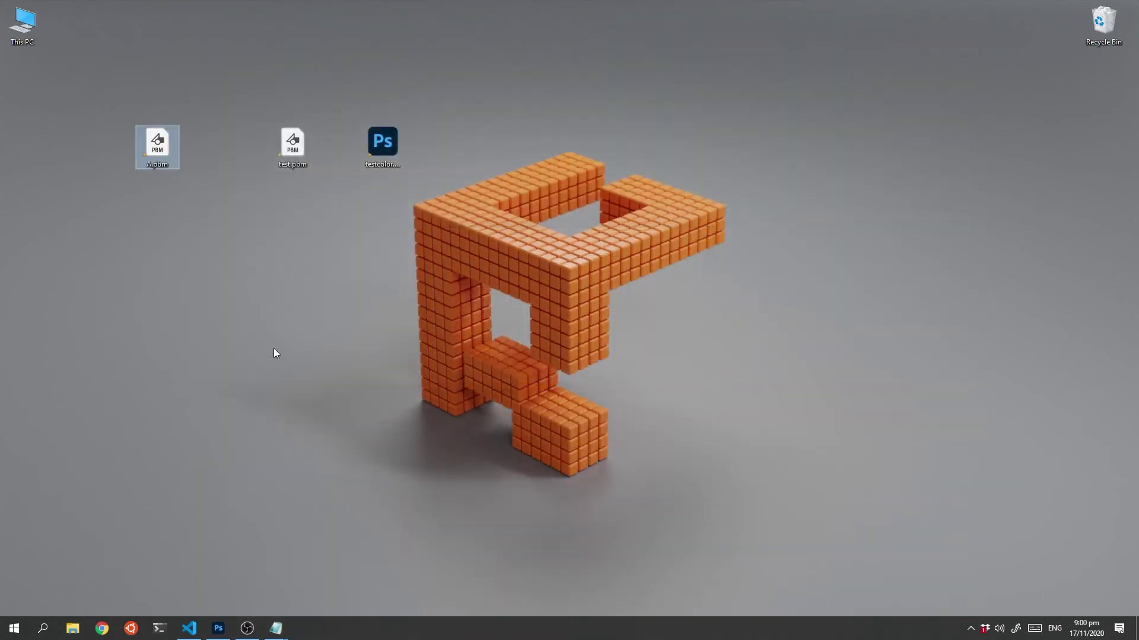
double_click(161, 148)
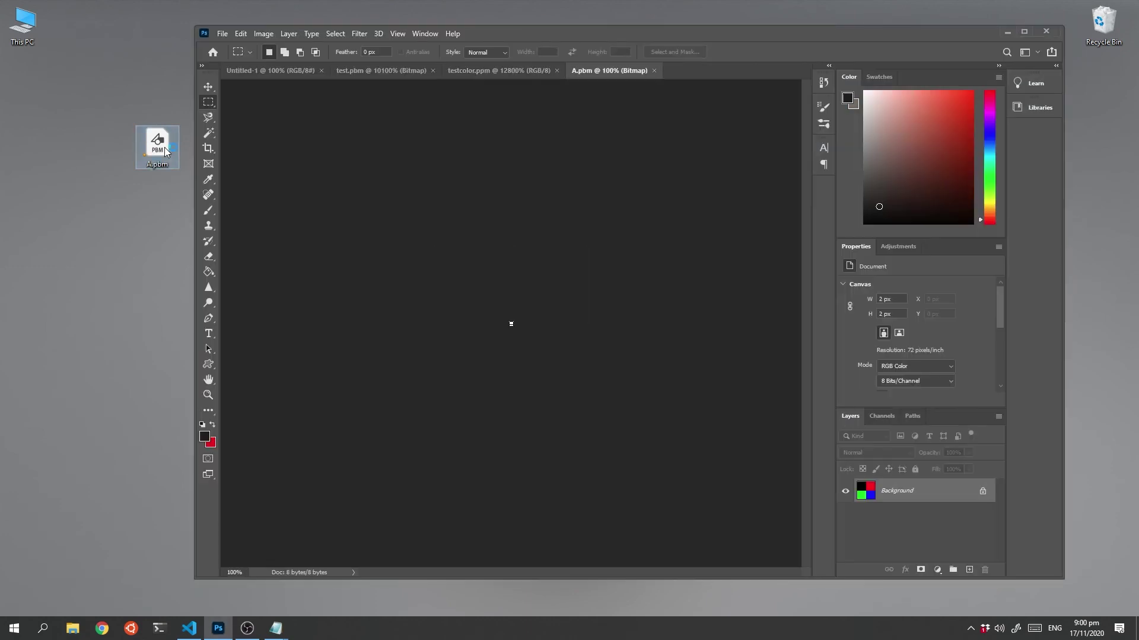
key("ctrl+0")
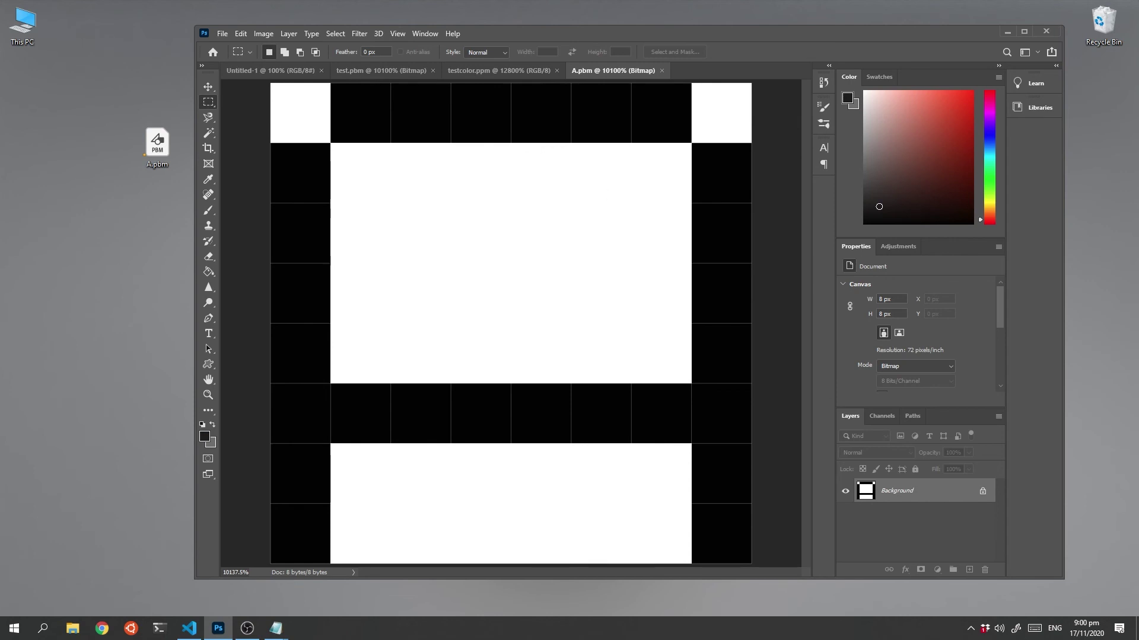
key("alt+Tab")
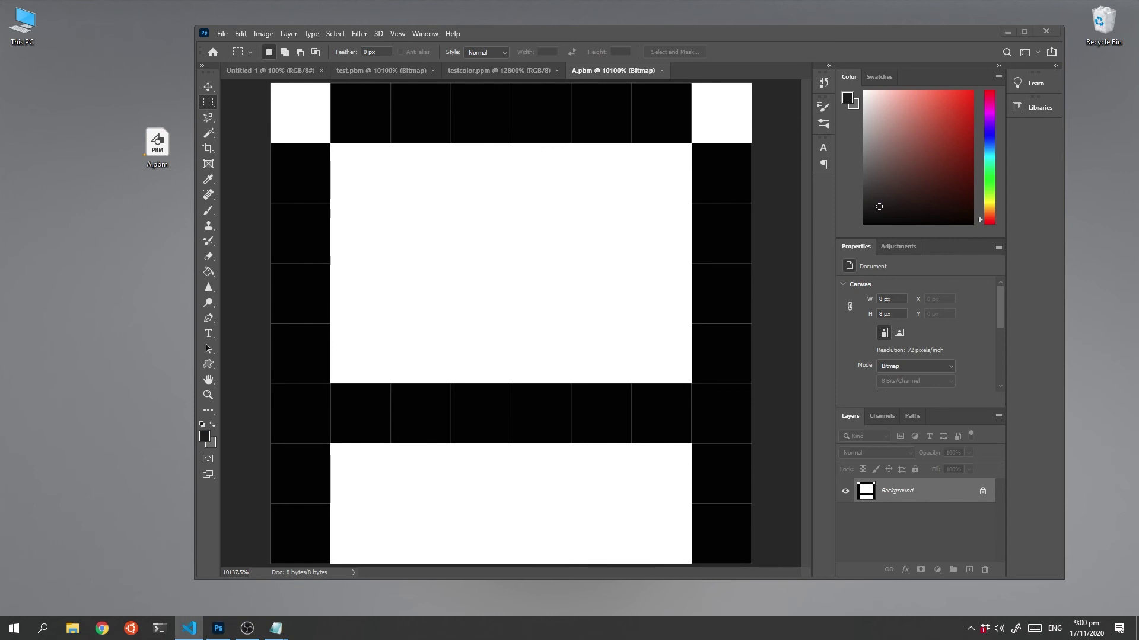